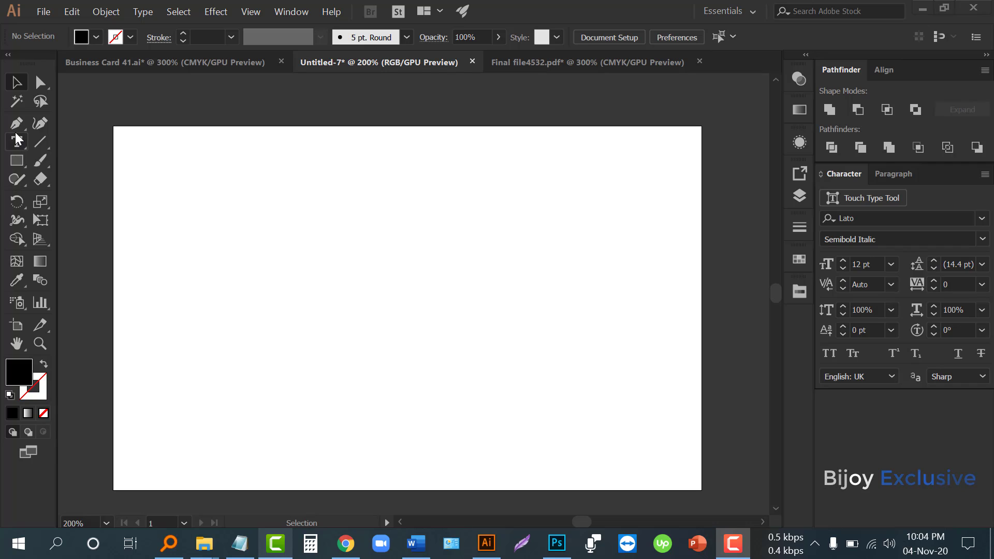
Add the text "Relish" to the artboard, enlarge it to about 81 pt and position it near the middle
left_click(16, 145)
left_click(306, 285)
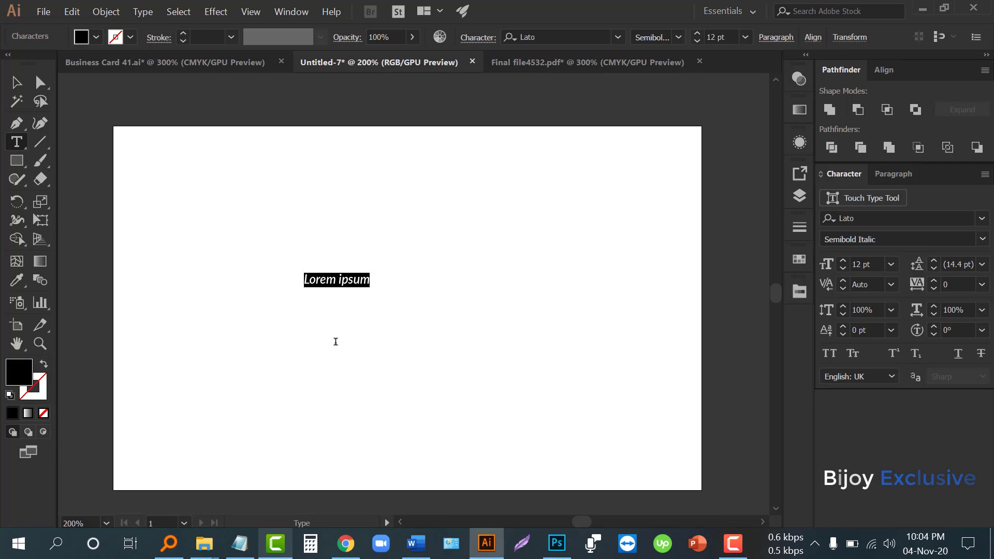
type("Relish")
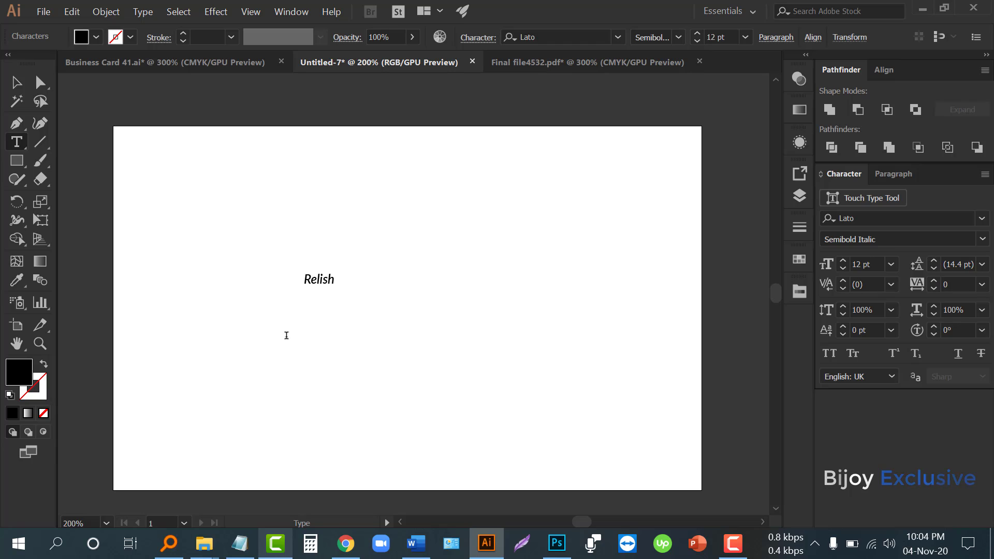
key("Escape")
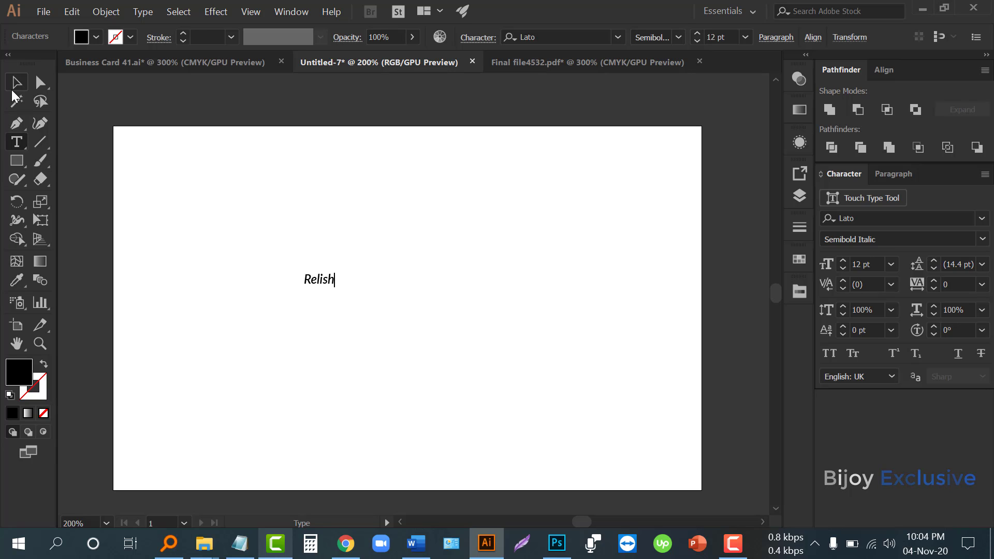
left_click_drag(335, 288, 510, 368)
left_click_drag(464, 339, 383, 342)
Place a smaller copy of "Relish" at about 32 pt just below it and change its text to "Eat, Drink, Love"
left_click_drag(466, 388, 344, 321)
key("t")
double_click(326, 309)
type("E")
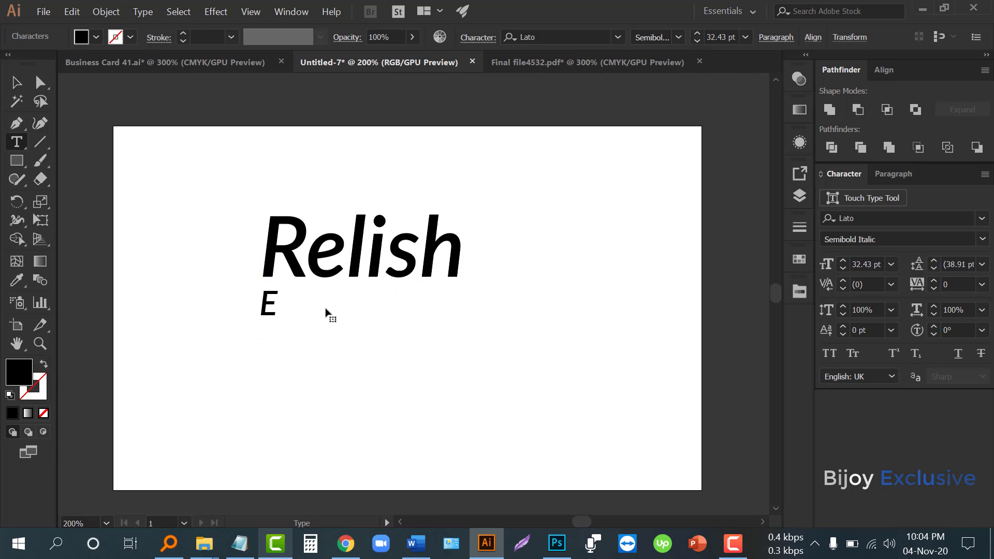
type("a")
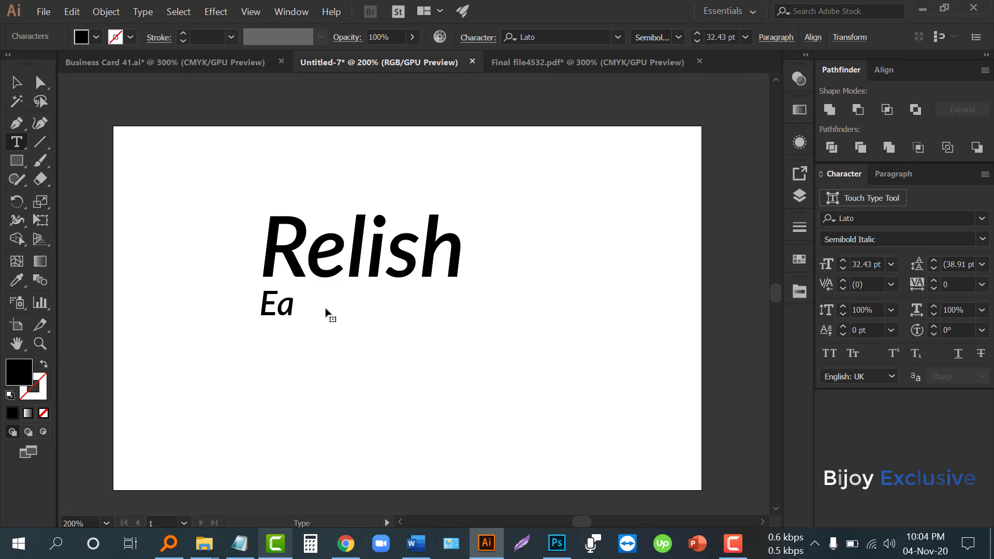
type("t, Dri")
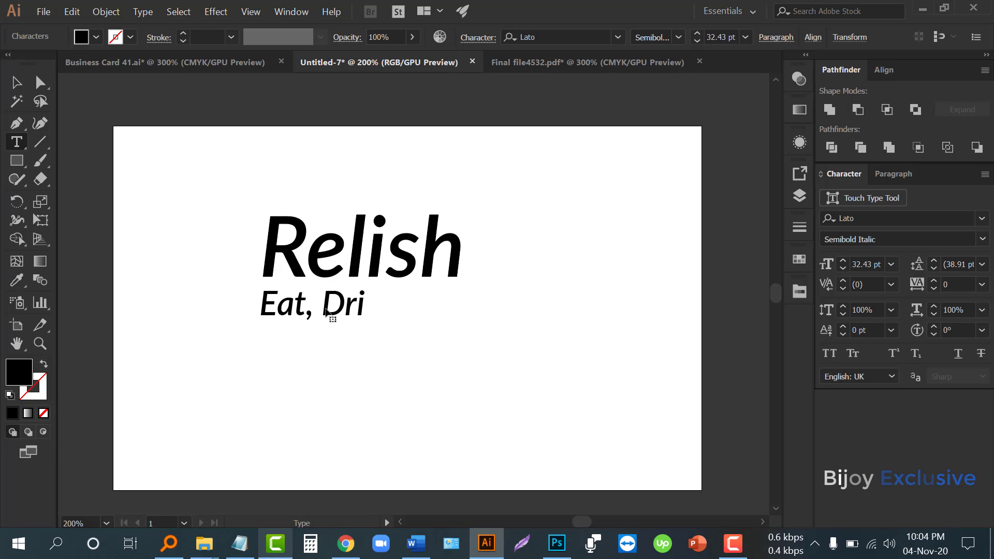
type("nk, Love")
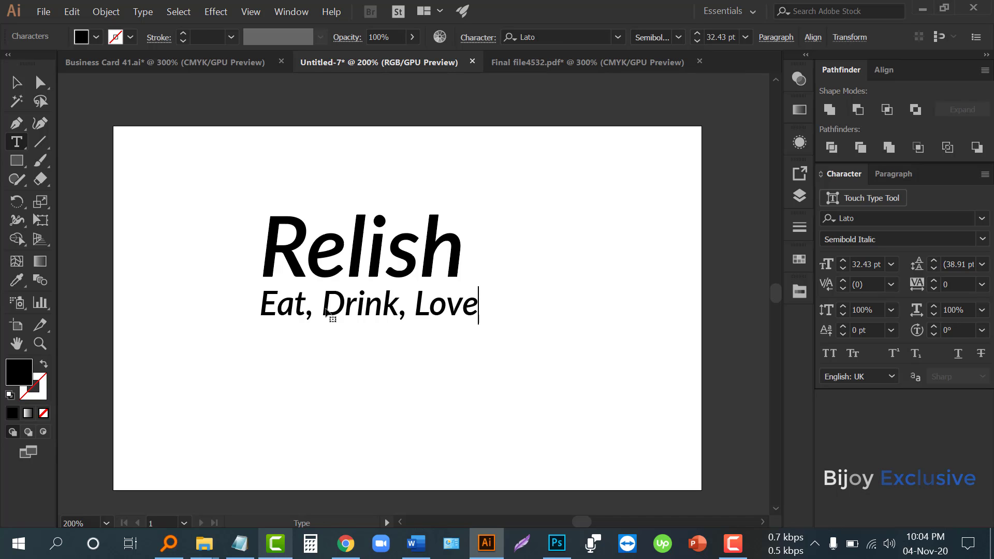
Shrink the "Eat, Drink, Love" tagline into the artboard's upper-right corner and move "Relish" to the artboard's centre
left_click(16, 82)
left_click_drag(359, 318, 563, 173)
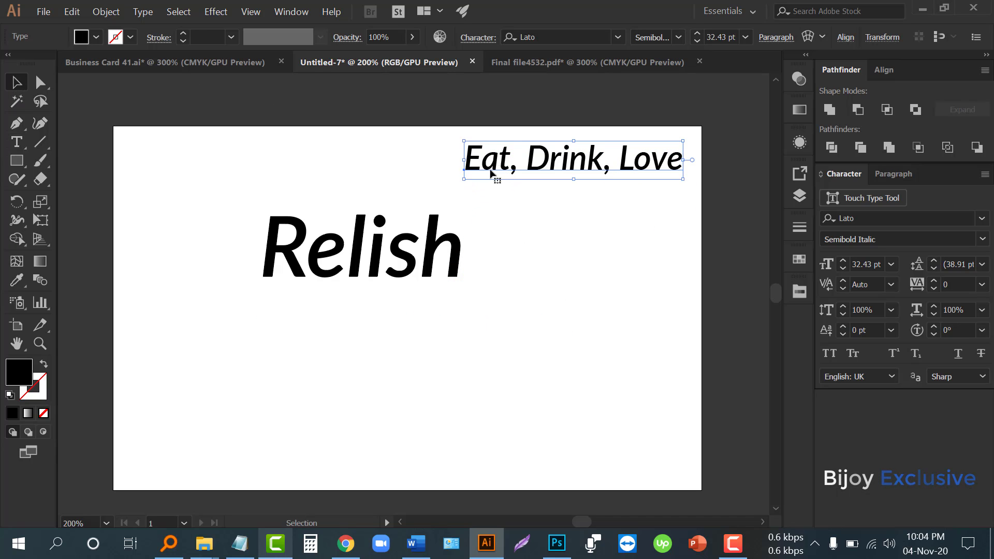
left_click_drag(465, 178, 550, 164)
left_click(531, 235)
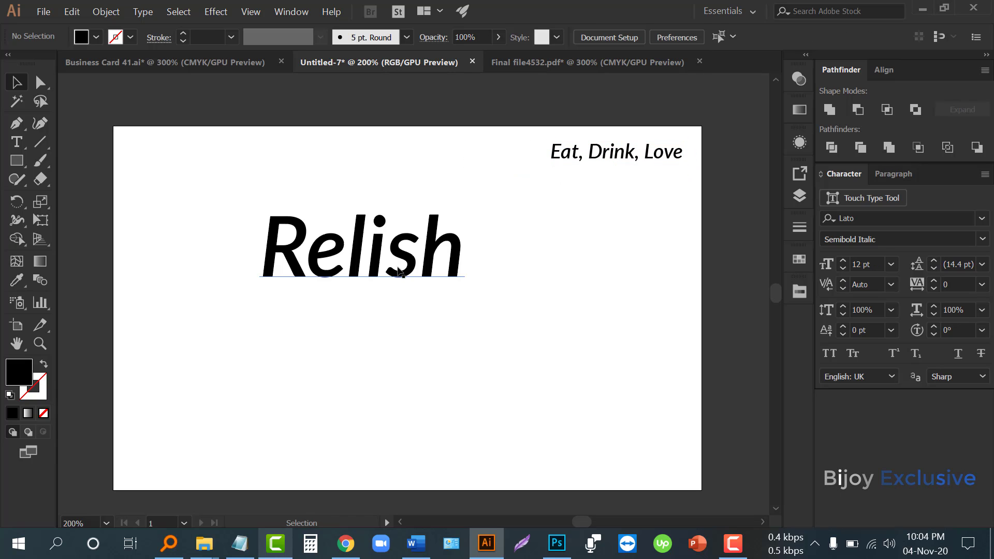
left_click_drag(391, 273, 415, 332)
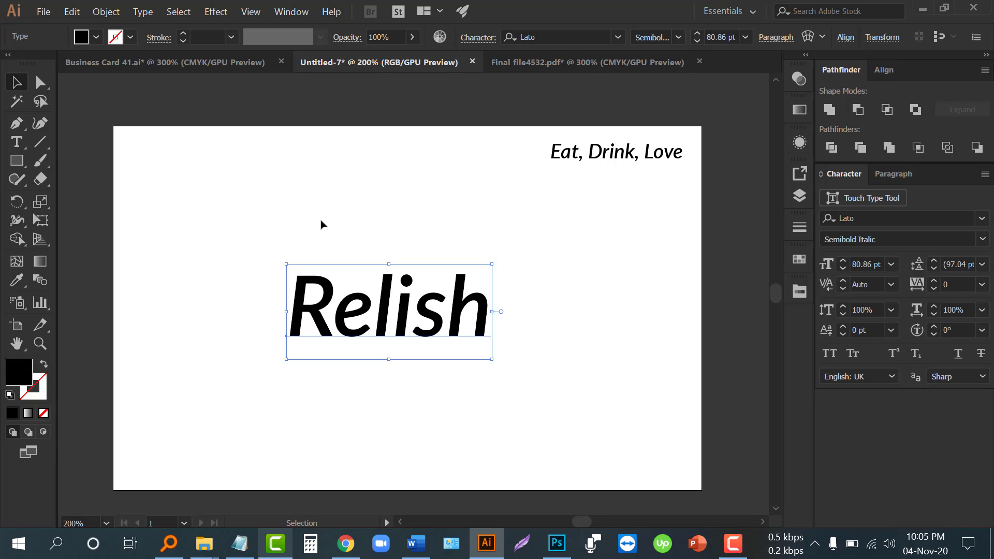
left_click(258, 210)
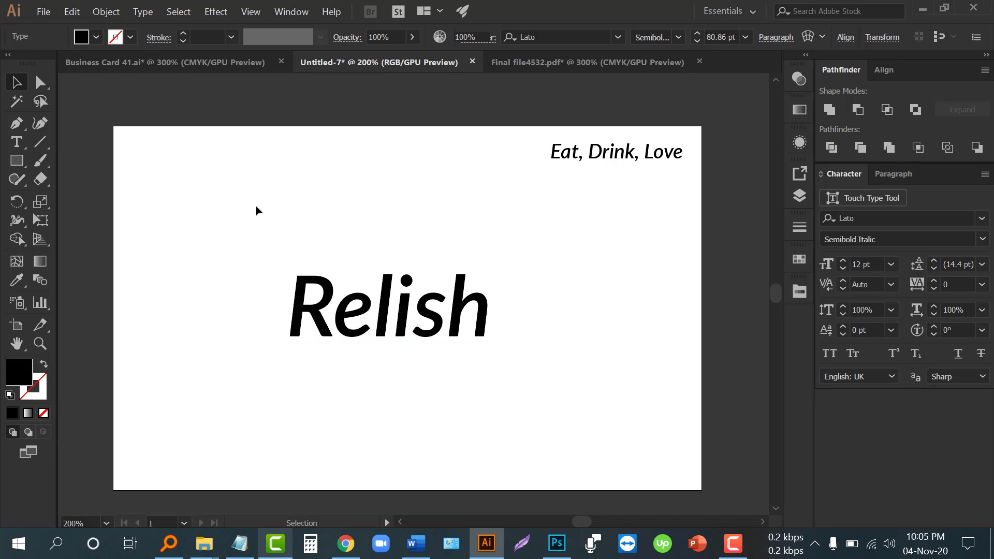
Draw a small square in the artboard's upper-left corner and fill it with green
left_click(16, 161)
left_click_drag(148, 163, 191, 205)
left_click(93, 37)
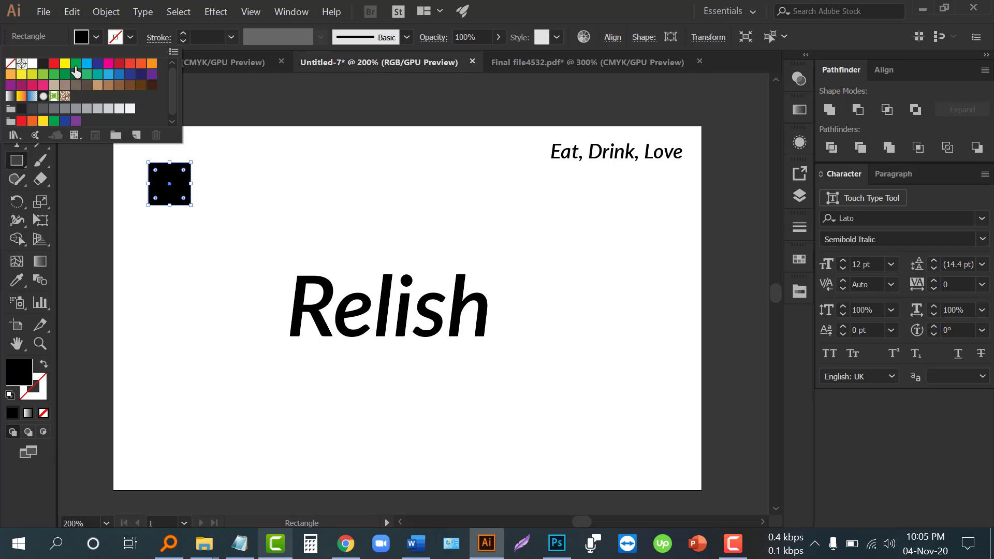
left_click(75, 71)
key("v")
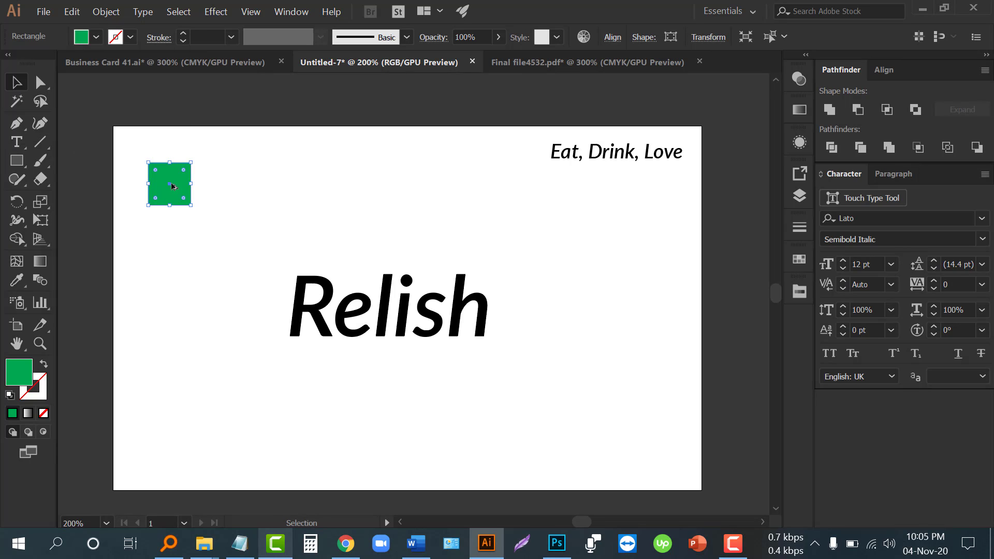
Duplicate the green square to its right, fill the copy with red and place it close beside the original
left_click_drag(172, 187, 231, 186)
left_click(96, 38)
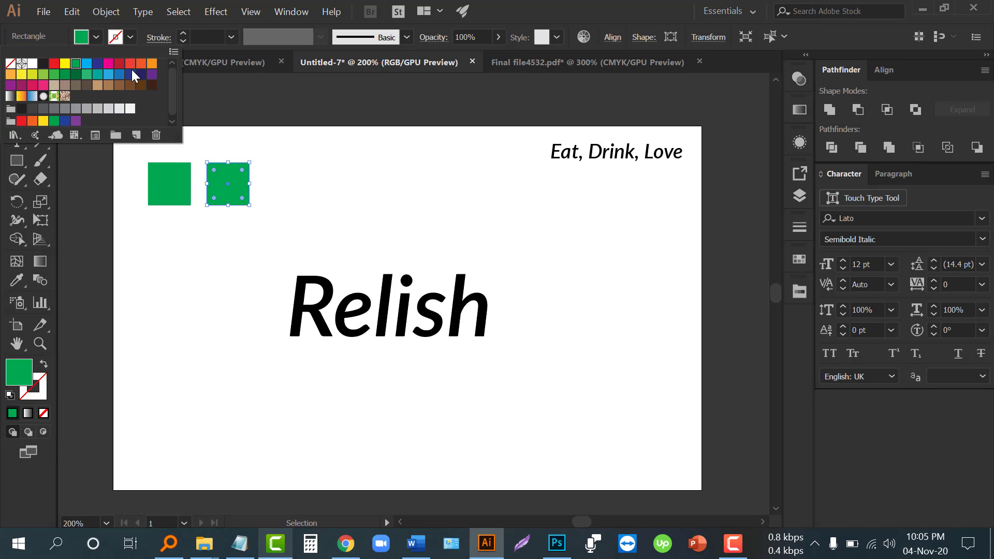
left_click(130, 63)
left_click(276, 176)
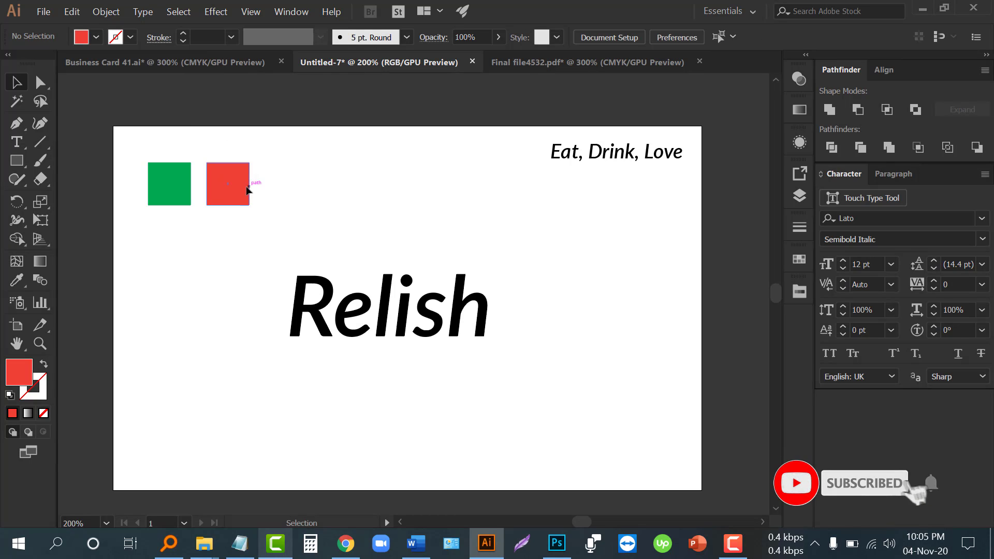
left_click_drag(247, 190, 238, 190)
left_click_drag(261, 224, 129, 178)
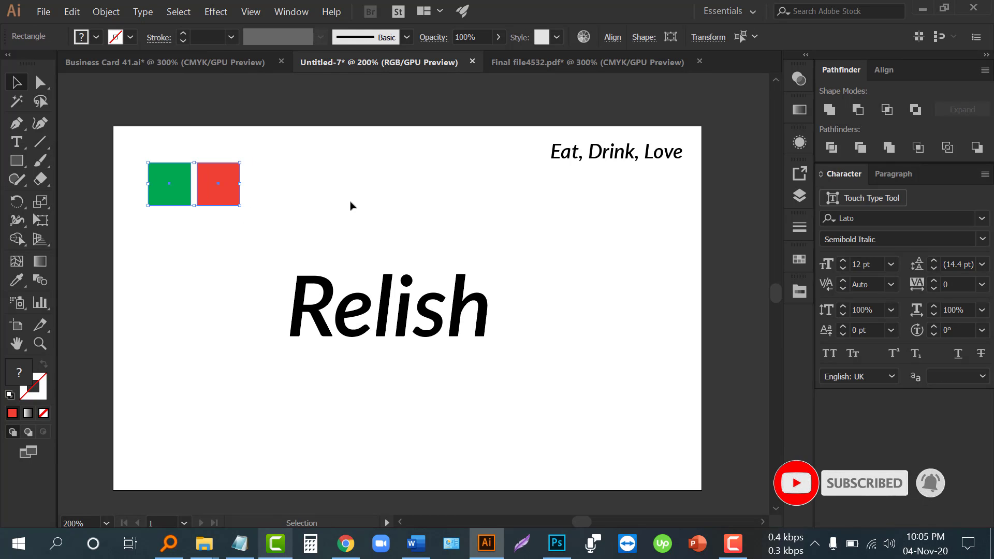
Set the "Relish" text's font to Lucida Handwriting Italic and reposition the word in the middle of the artboard
left_click(383, 298)
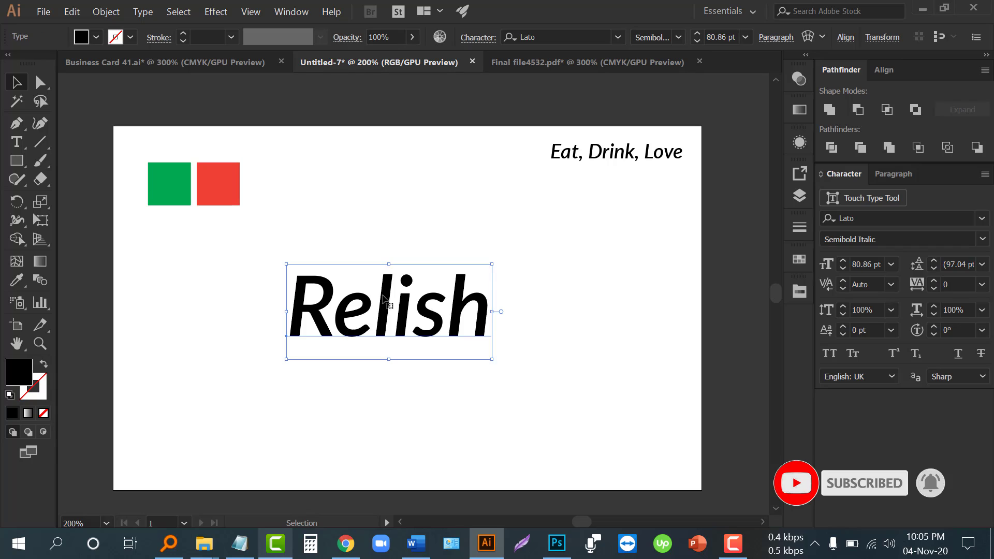
scroll(383, 299, "right", 3)
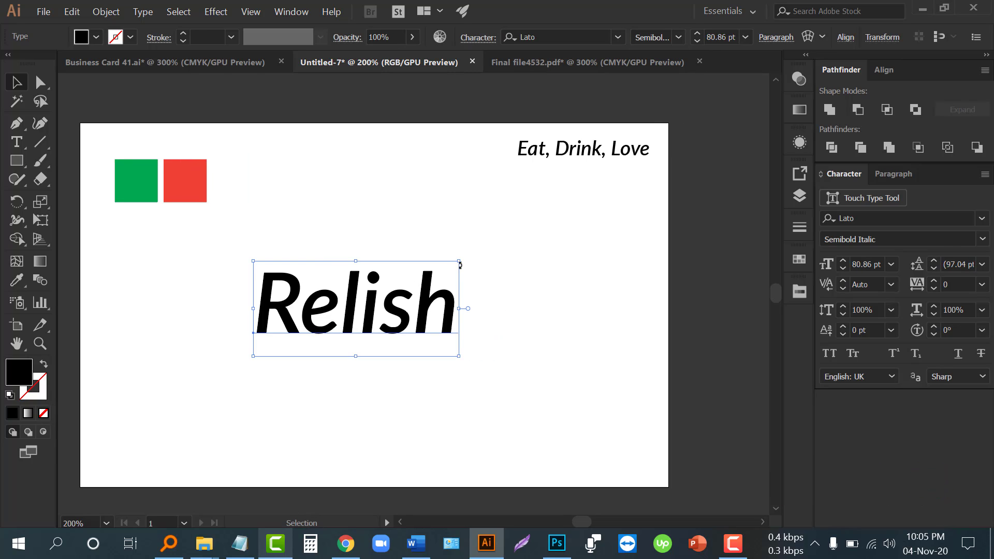
left_click_drag(418, 299, 371, 294)
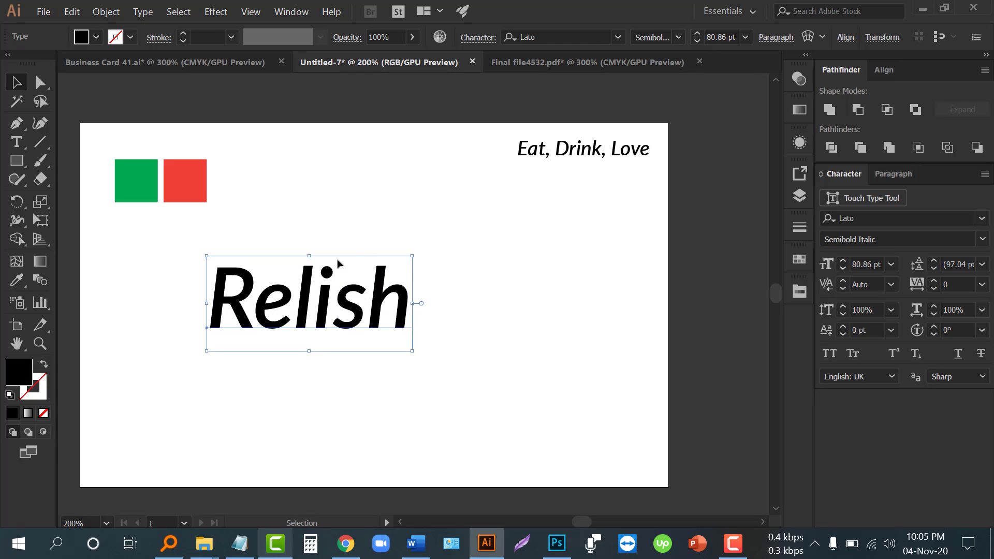
left_click(619, 39)
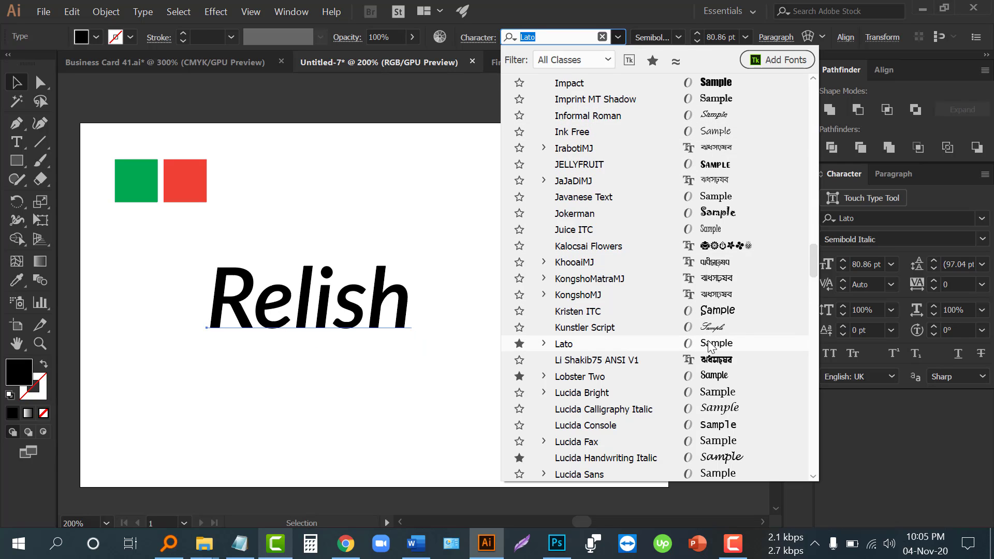
left_click_drag(809, 265, 803, 78)
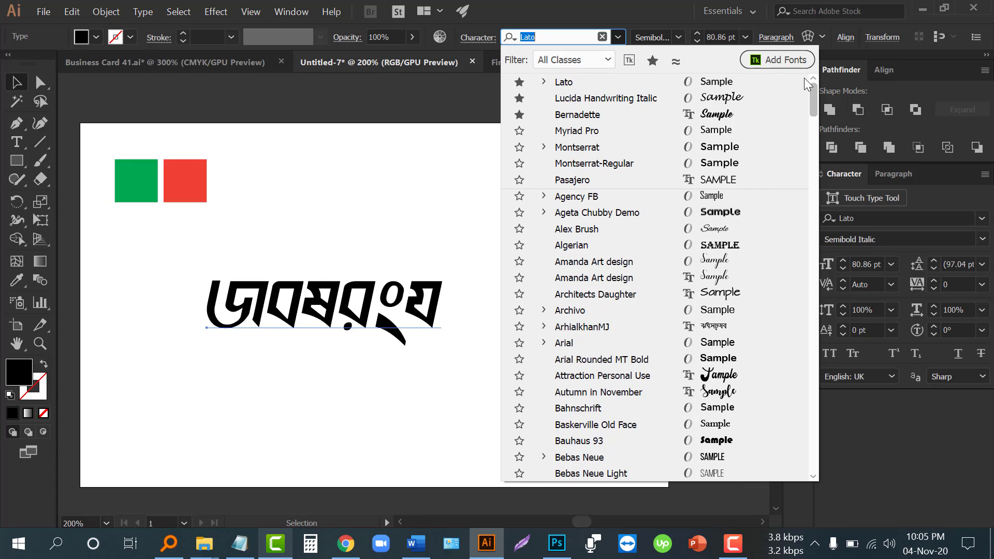
left_click(596, 99)
left_click_drag(381, 230, 448, 228)
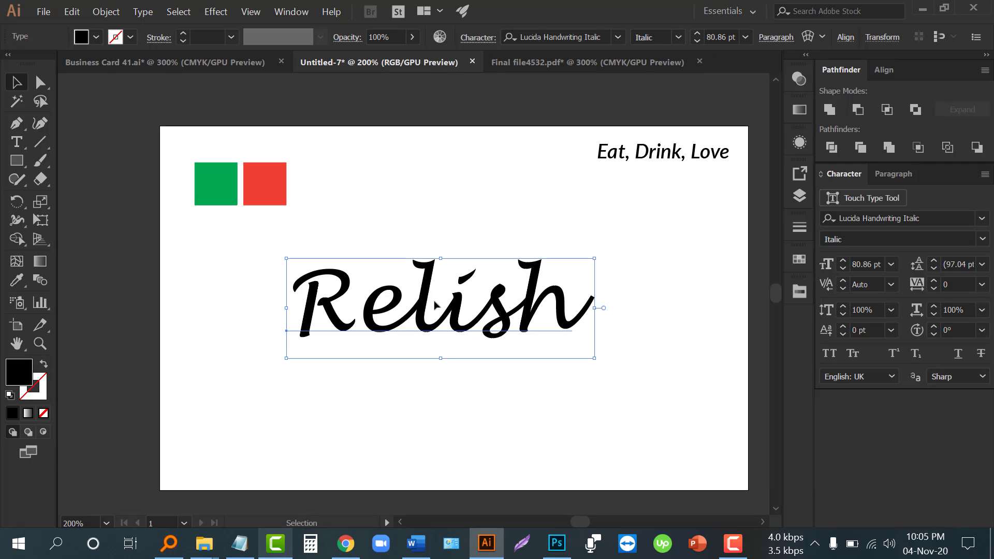
left_click_drag(434, 305, 454, 334)
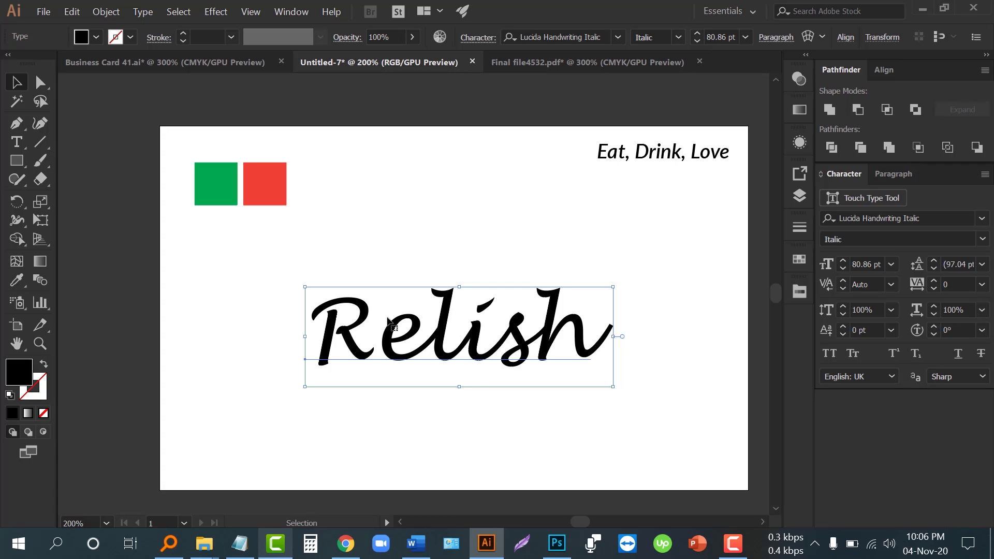
Convert the "Relish" text to outlines and fill it with the colour sampled from the green square
right_click(438, 327)
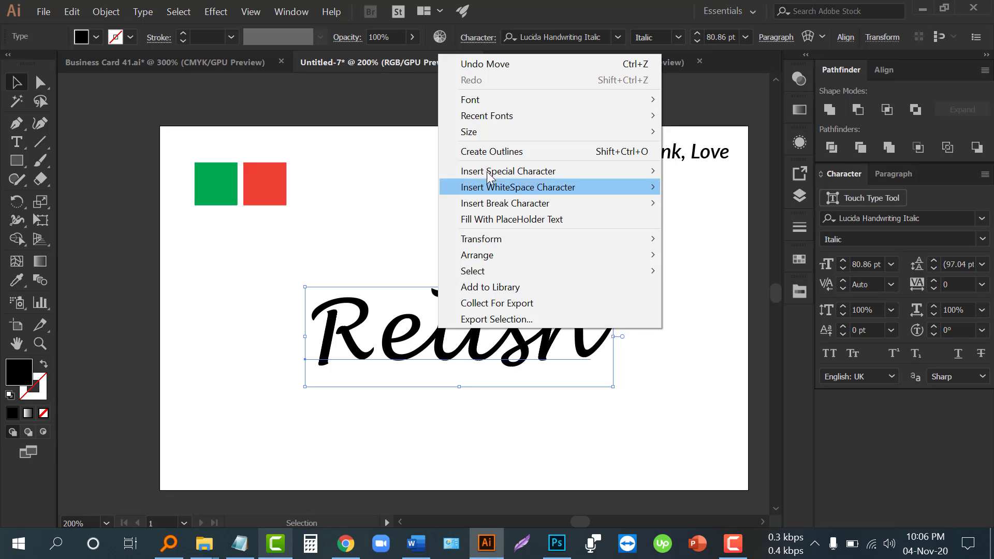
left_click(488, 151)
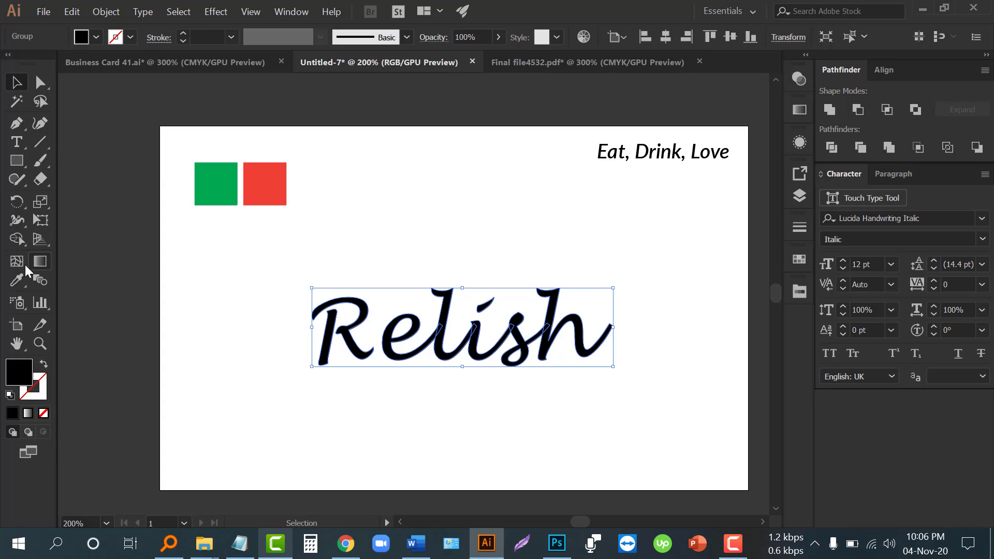
left_click(16, 280)
left_click(212, 188)
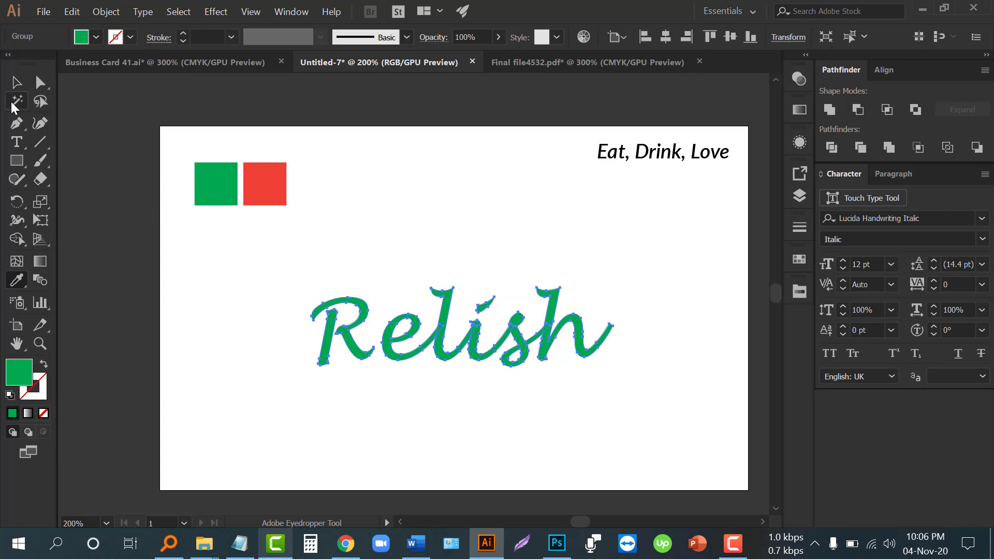
left_click(16, 82)
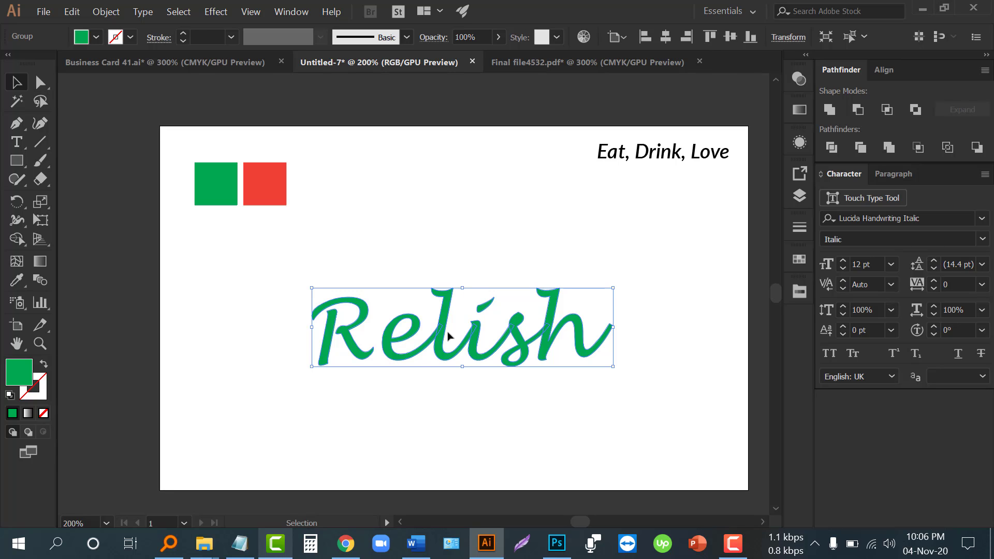
Move the outlined "Relish" slightly up and ungroup it into separate letters
left_click_drag(448, 333, 451, 305)
right_click(448, 301)
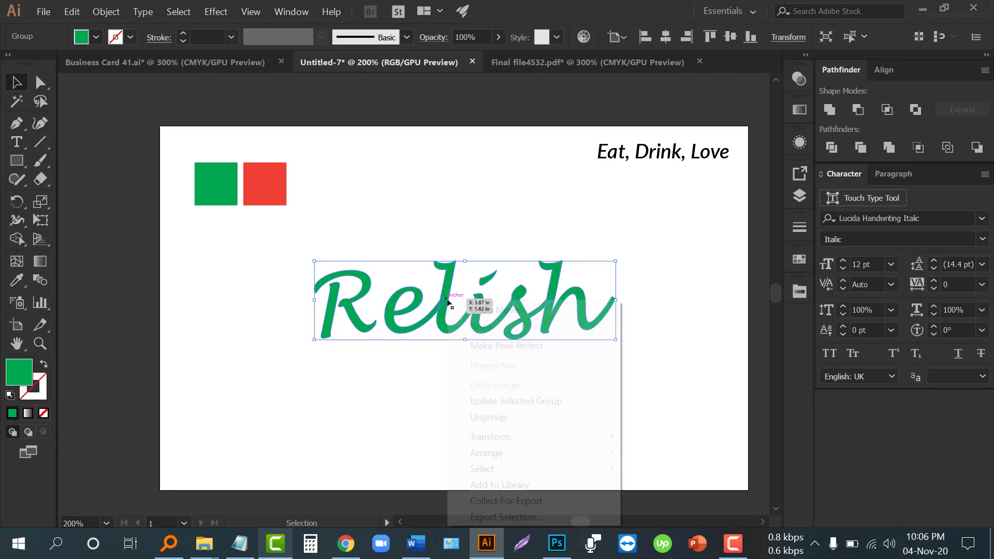
left_click(394, 302)
right_click(391, 295)
left_click(443, 417)
left_click(331, 374)
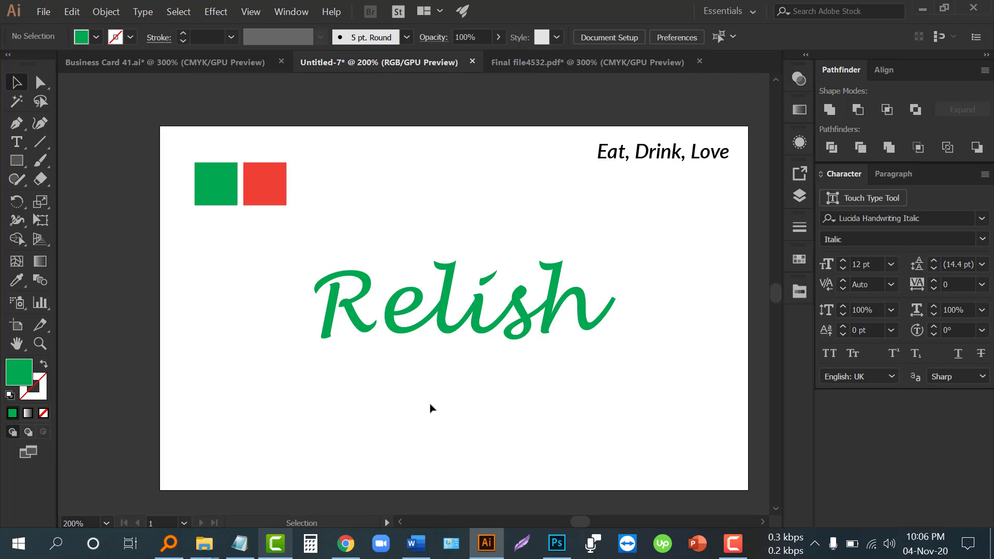
Switch to the Flaticon spoon results in Chrome and download the solid black upright spoon icon as a free EPS file
left_click(347, 543)
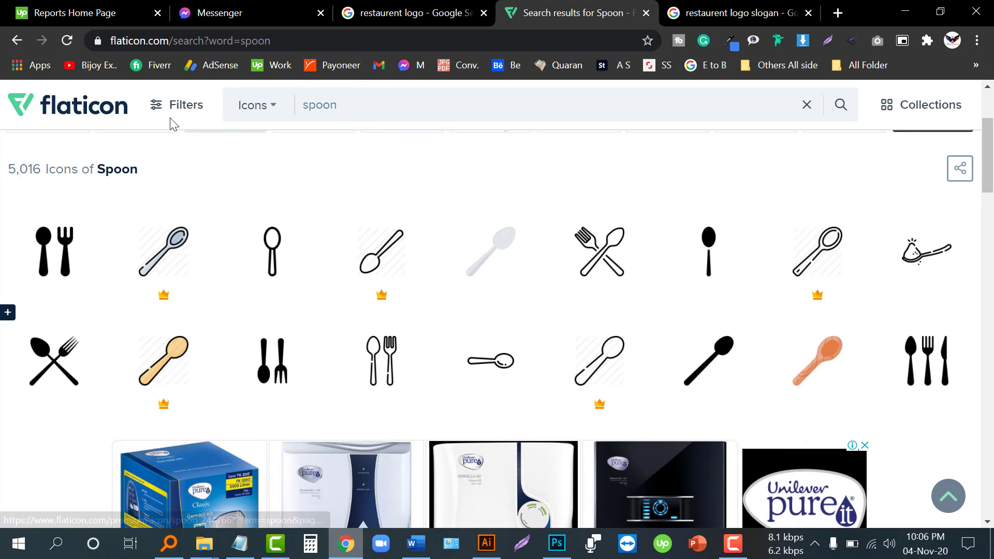
left_click_drag(354, 104, 304, 104)
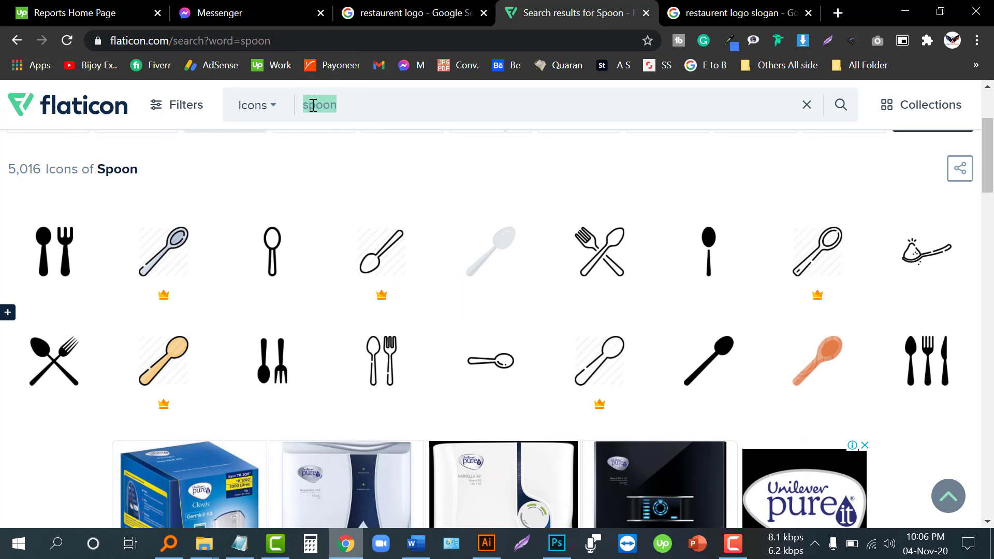
left_click(360, 104)
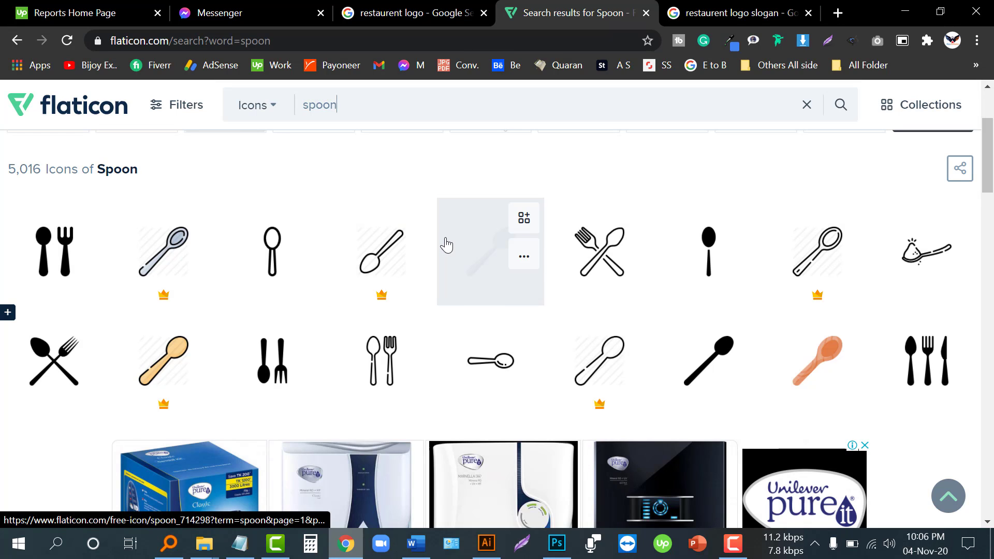
left_click(707, 253)
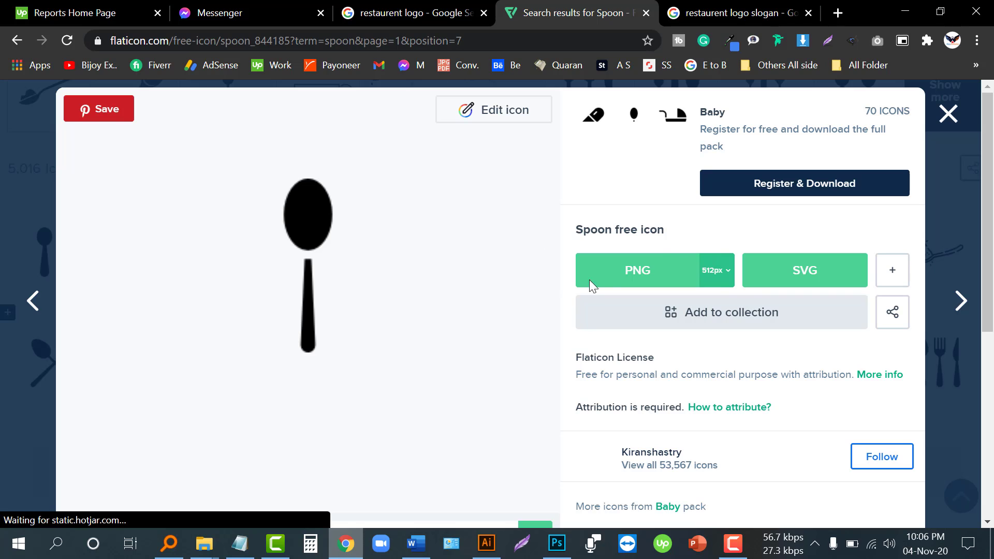
left_click(889, 268)
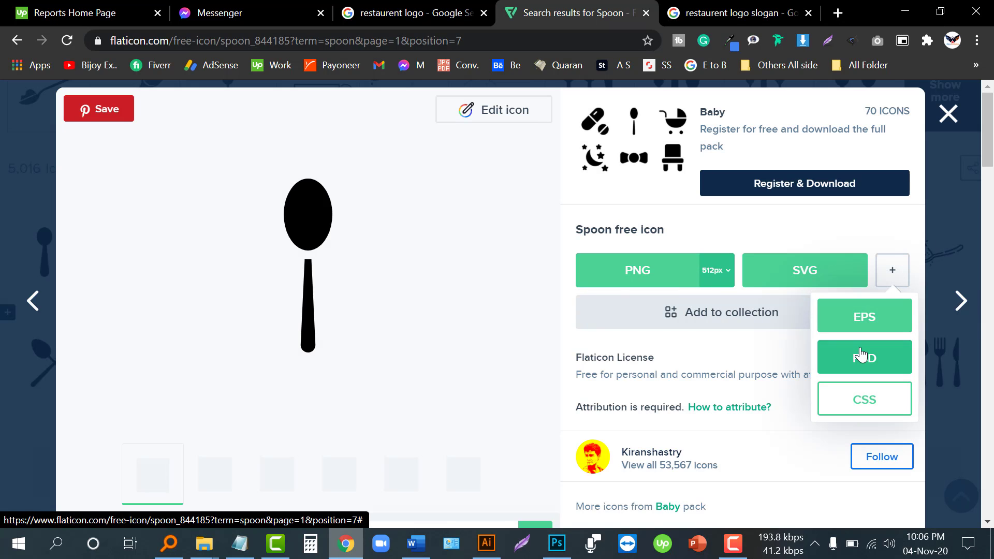
left_click(861, 325)
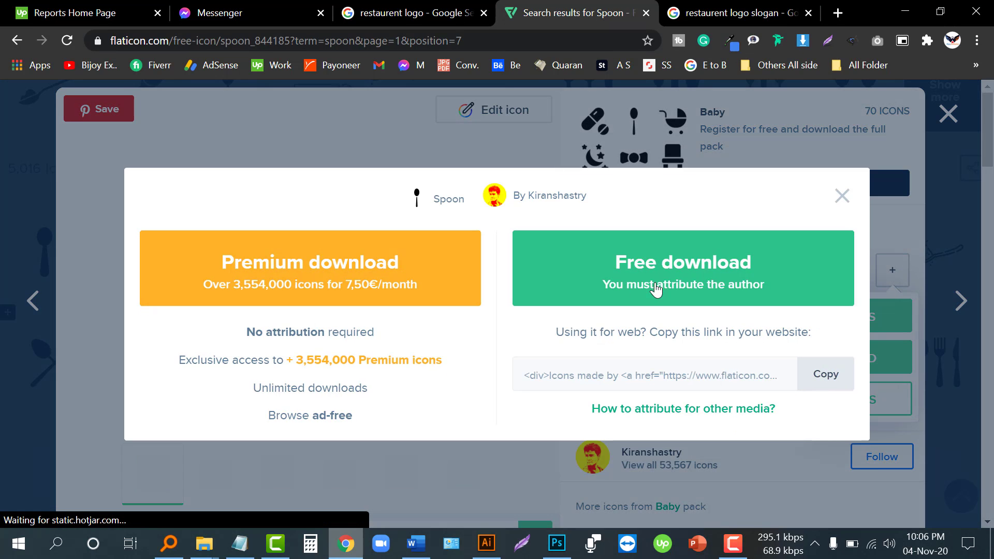
left_click(623, 282)
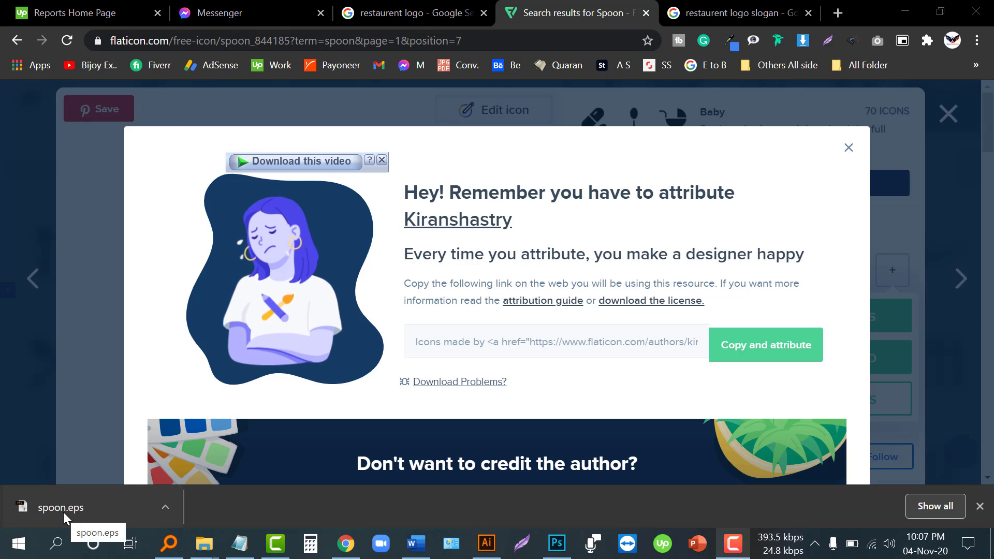
Open the downloaded spoon.eps in Illustrator and bring the spoon into the Untitled-7 document
left_click(63, 511)
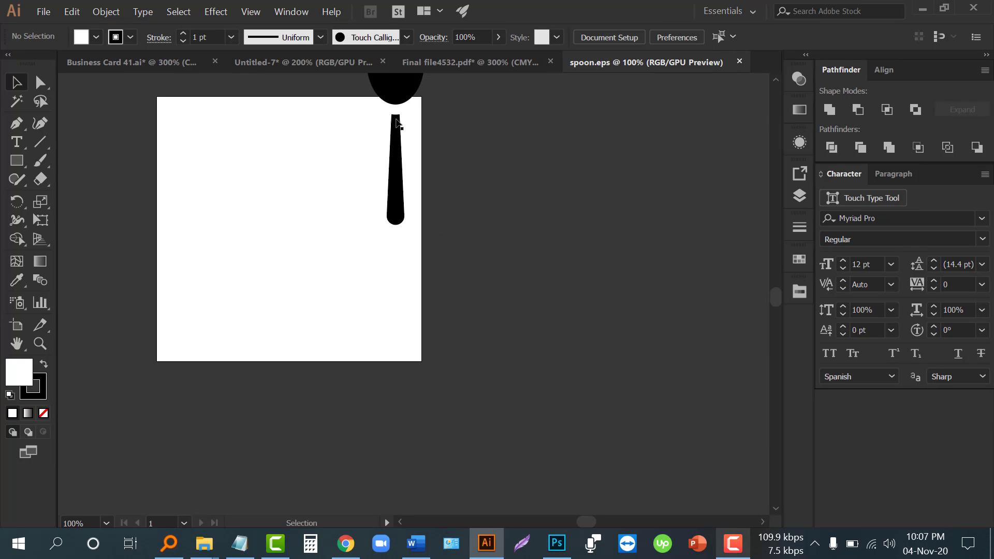
left_click_drag(398, 123, 312, 231)
left_click_drag(326, 182, 271, 318)
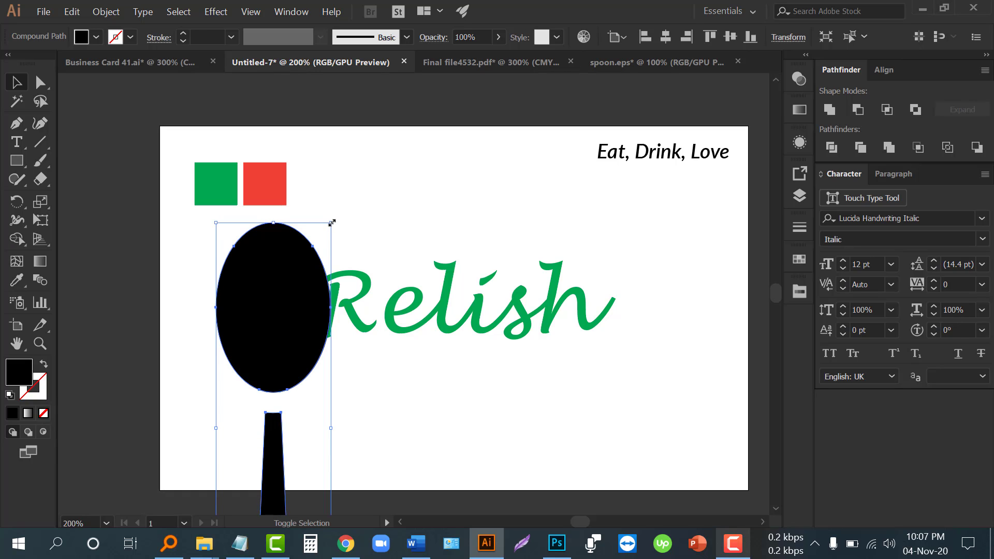
Scale the spoon down proportionally so it stands beside the "R" of "Relish" at roughly the word's height
left_click_drag(331, 218, 275, 298)
scroll(217, 317, "up", 1)
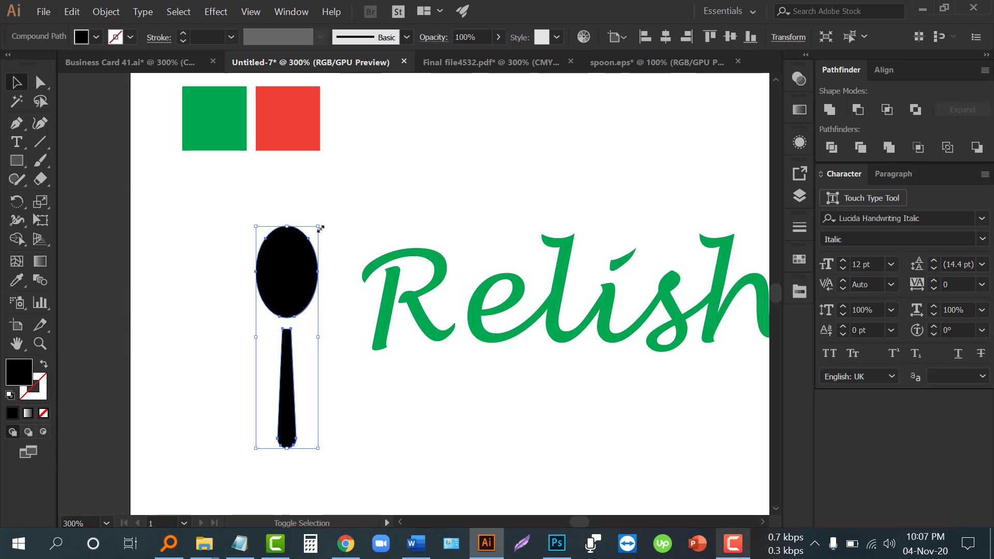
left_click_drag(319, 227, 324, 262)
left_click(394, 241)
scroll(394, 241, "down", 1)
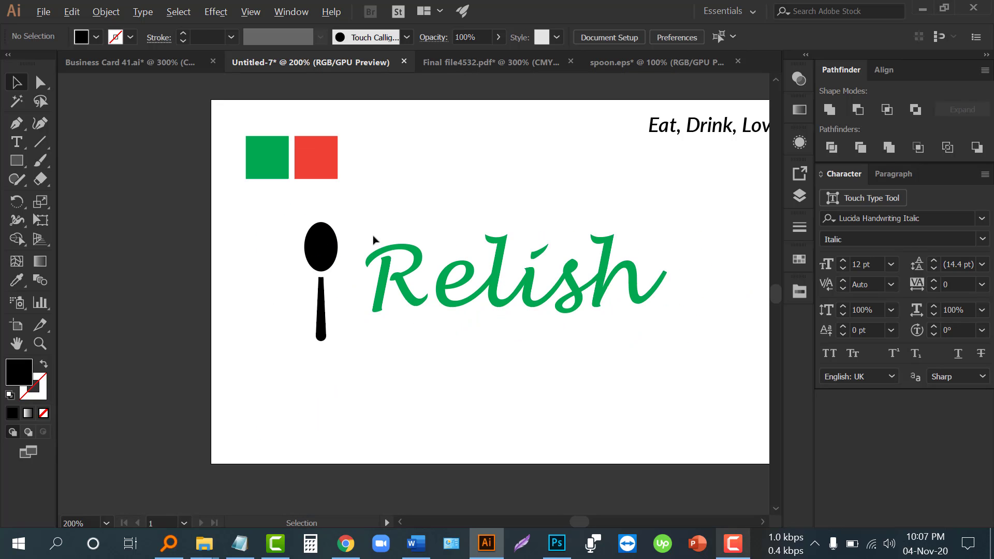
Draw a small black circle with the Ellipse tool in the empty area above "Relish", beside the red square
scroll(394, 243, "up", 2)
scroll(409, 247, "right", 2)
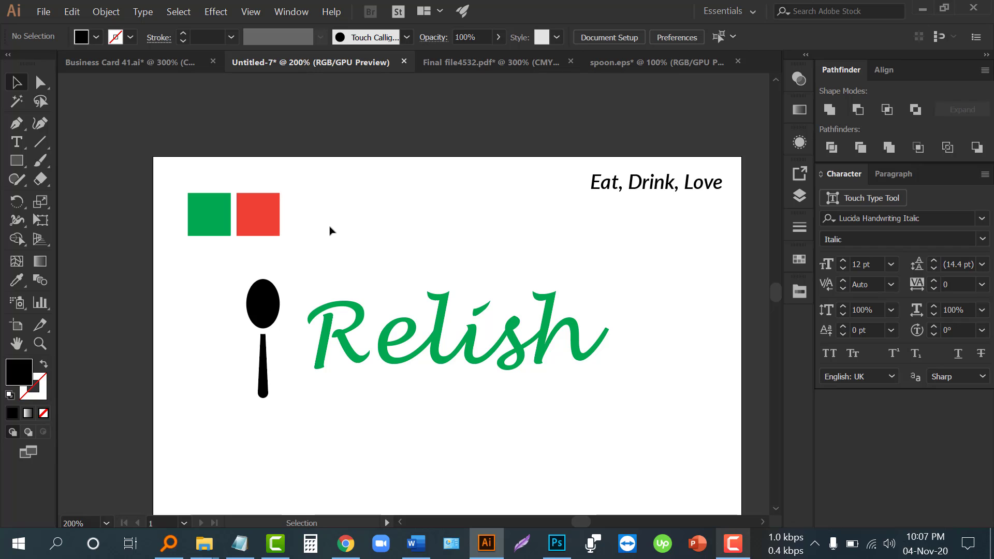
left_click_drag(19, 162, 93, 192)
scroll(359, 259, "up", 1)
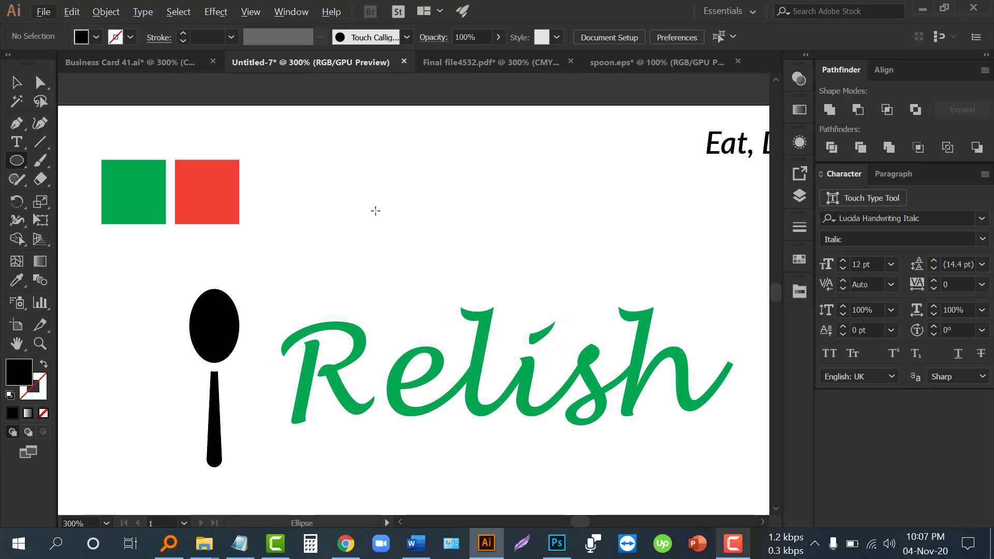
left_click_drag(370, 199, 412, 239)
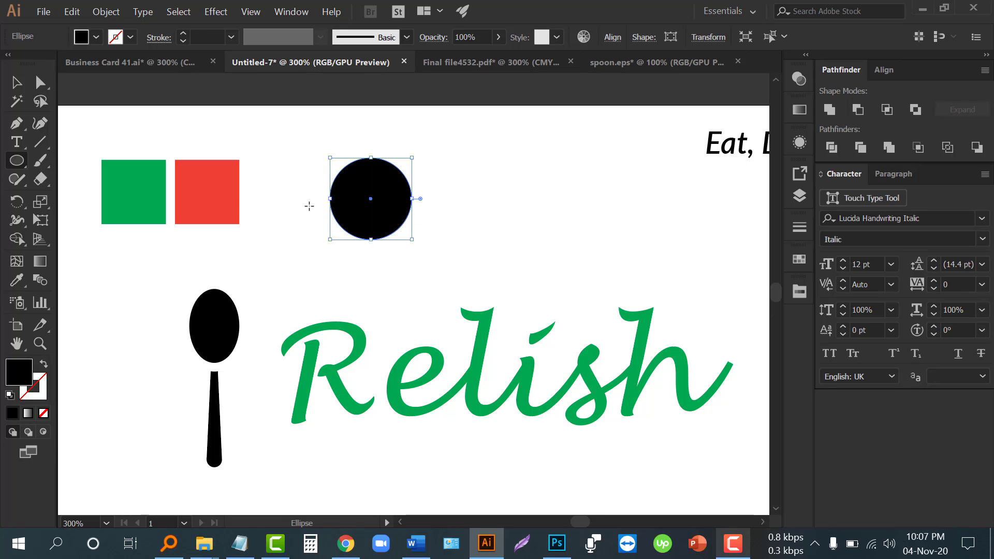
Squash the circle vertically into an ellipse and convert its two side anchor points to corners
left_click(17, 81)
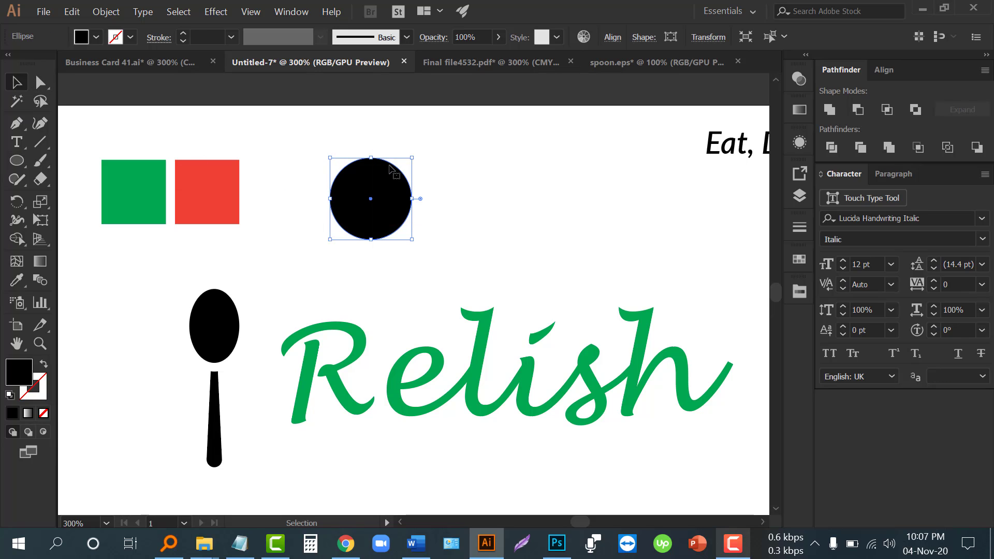
left_click_drag(371, 157, 333, 228)
left_click(41, 82)
left_click_drag(440, 220, 408, 186)
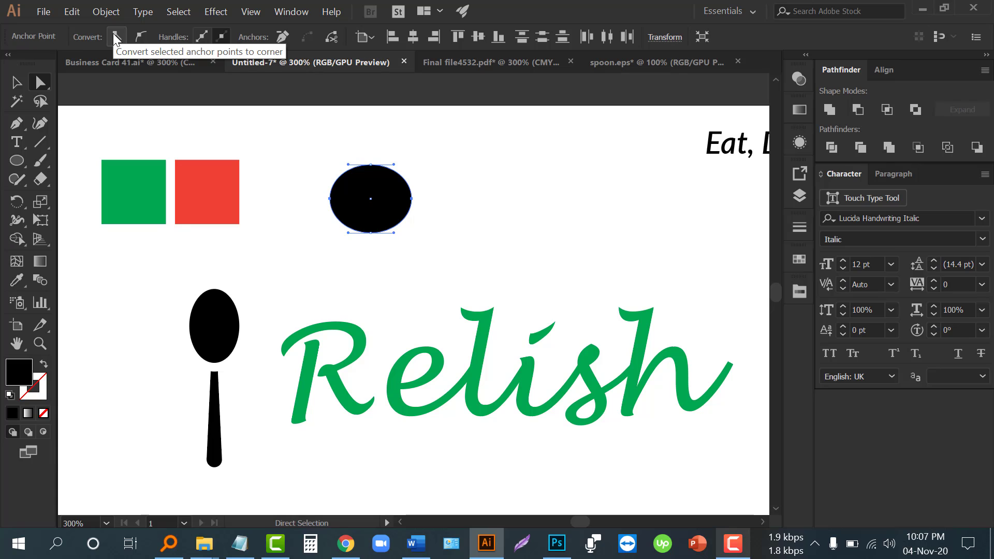
left_click(115, 35)
left_click(17, 82)
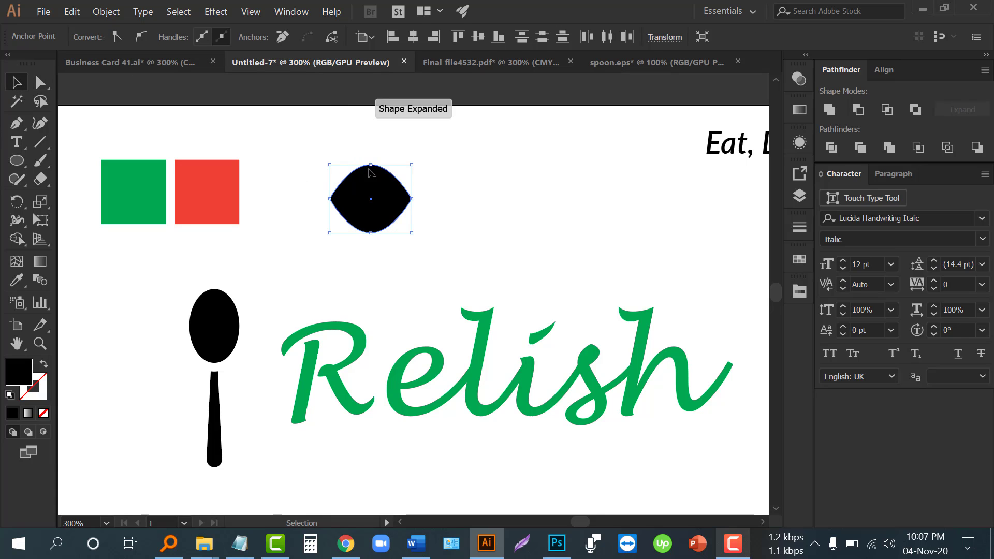
Flatten the pointed shape into a slim leaf, tilt it diagonally and scale it down to a small size
left_click_drag(370, 165, 371, 182)
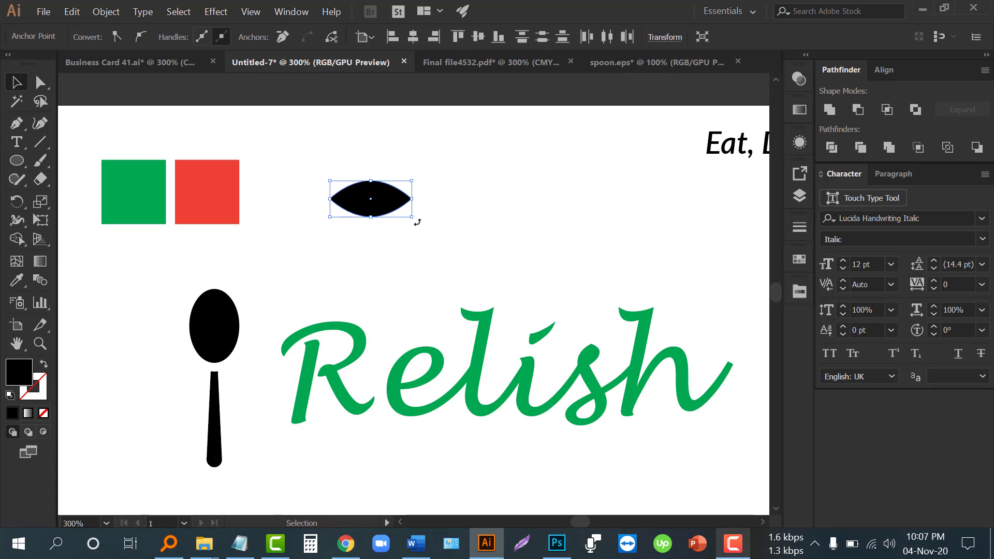
left_click_drag(417, 222, 391, 249)
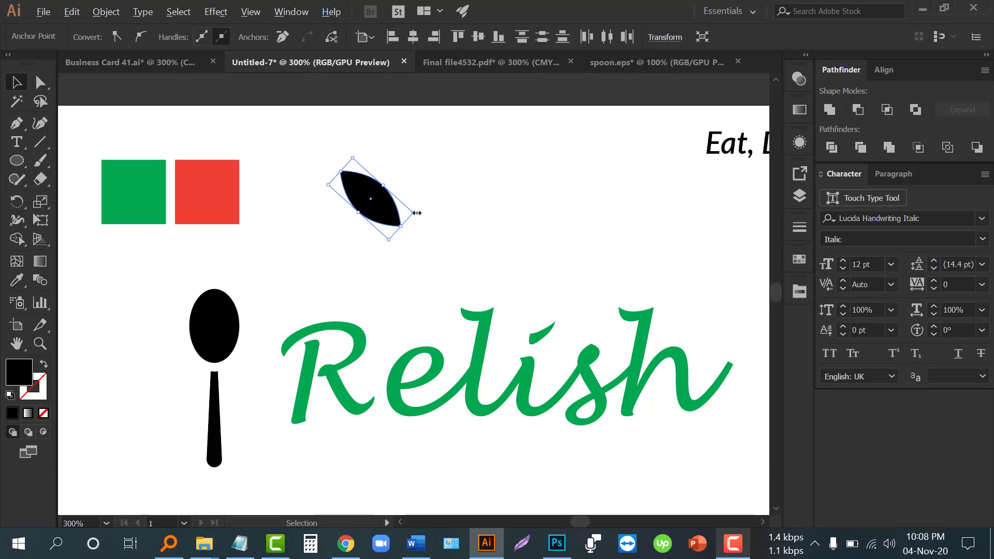
scroll(417, 211, "up", 1)
left_click_drag(417, 215, 404, 231)
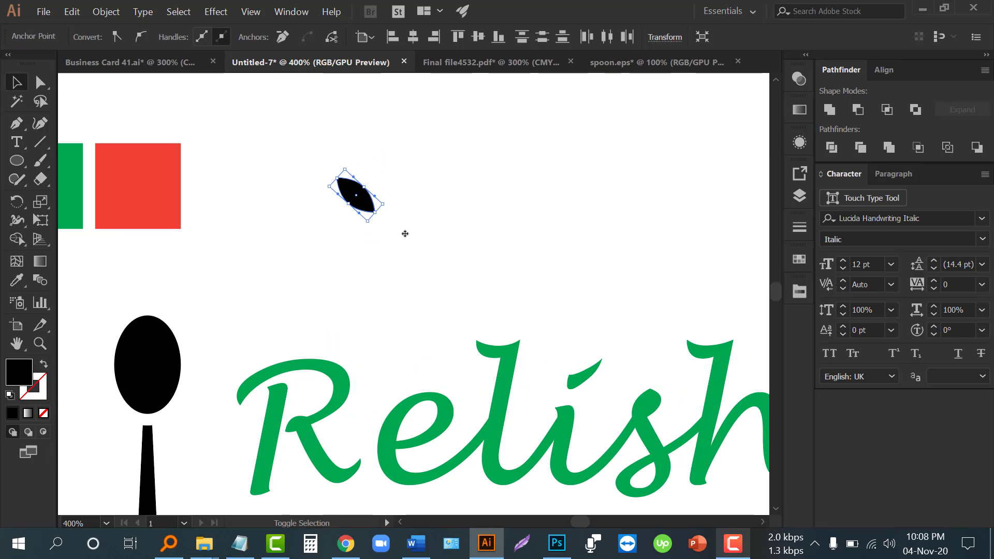
left_click(373, 217)
Duplicate the leaf to its right and rotate the copy so both leaves form a V-shaped pair joined at their base
left_click_drag(355, 201, 398, 201)
left_click_drag(394, 197, 394, 198)
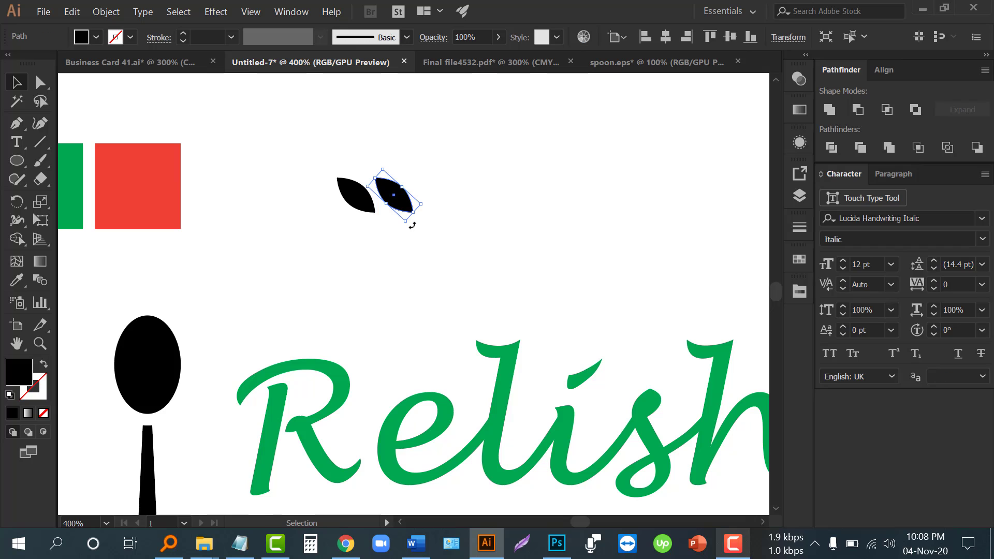
left_click_drag(408, 233, 332, 217)
left_click(359, 251)
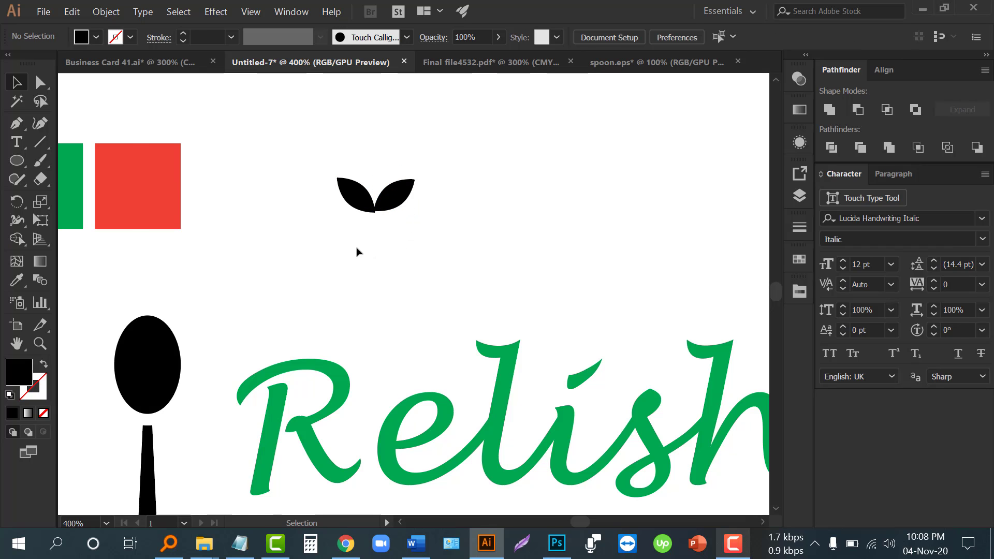
scroll(339, 245, "up", 1)
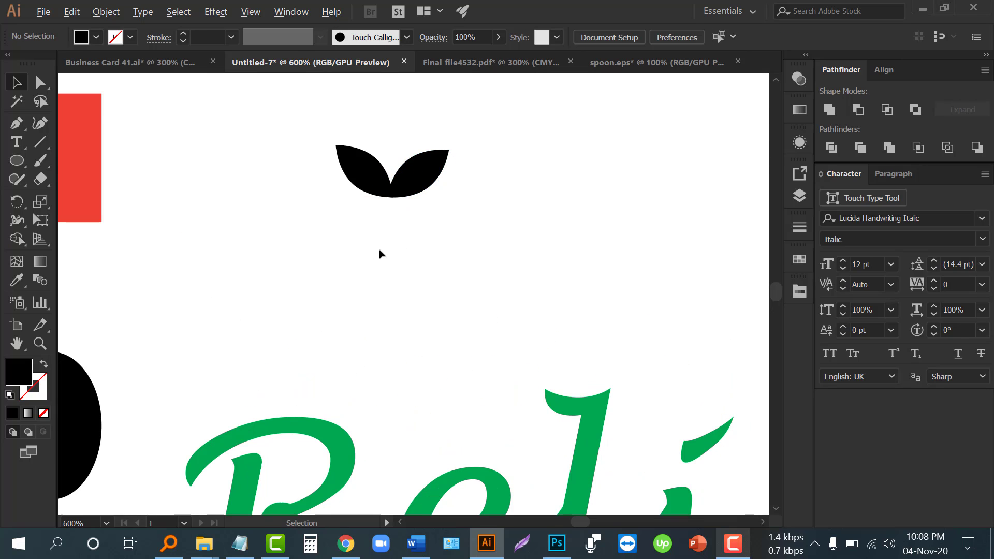
scroll(380, 253, "down", 2)
scroll(344, 233, "down", 1)
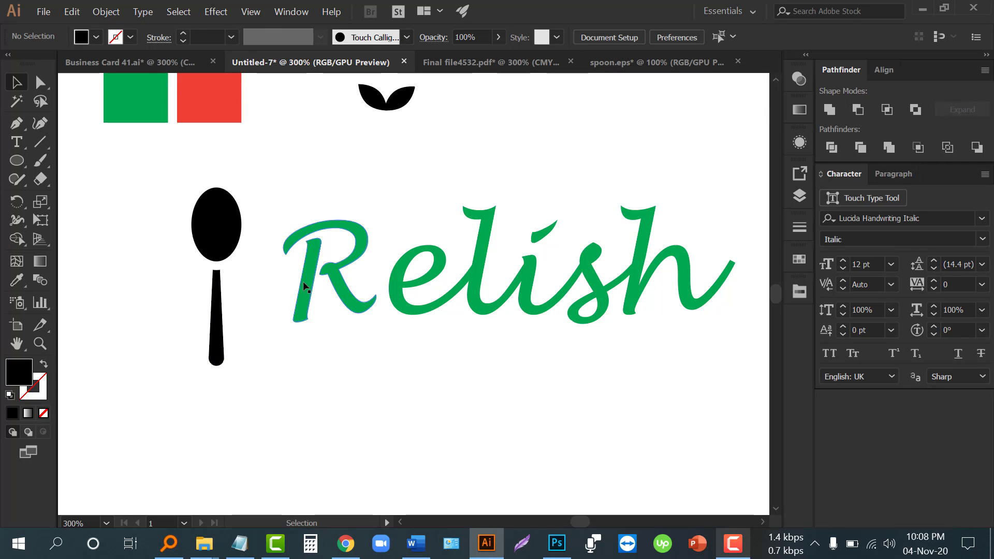
left_click(330, 250)
right_click(305, 272)
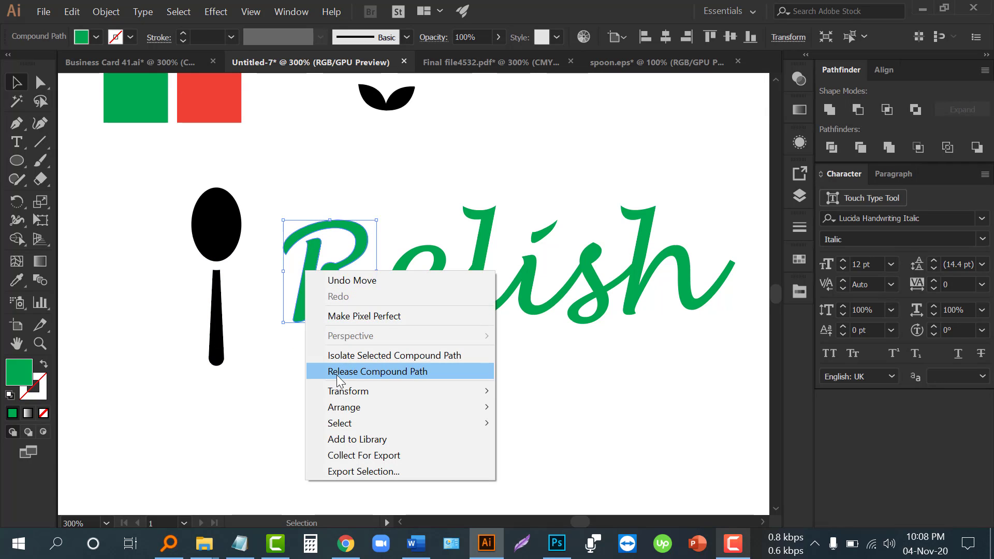
left_click(282, 211)
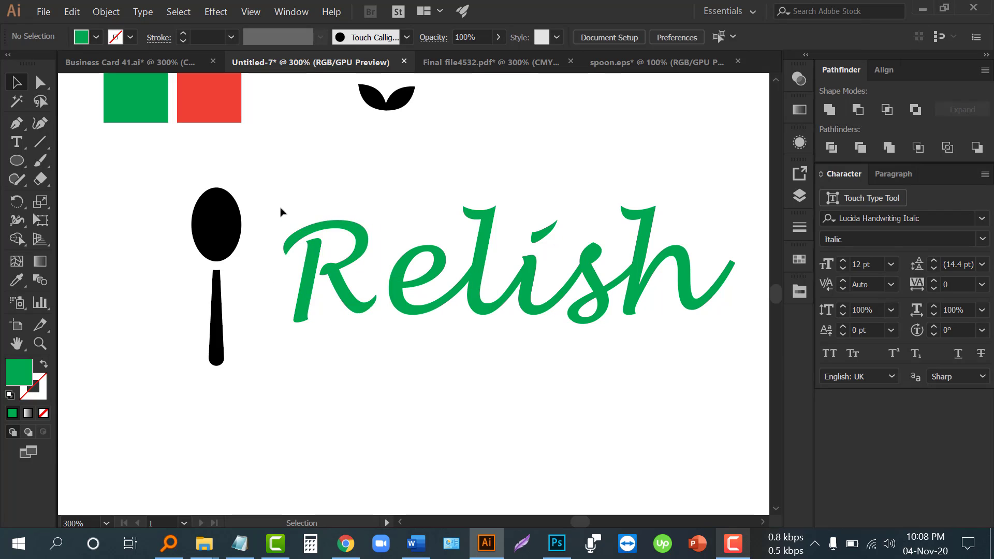
Remove the slanted stem from the letter "R" with the Shape Builder tool, keeping its bowl and leg
left_click(333, 282)
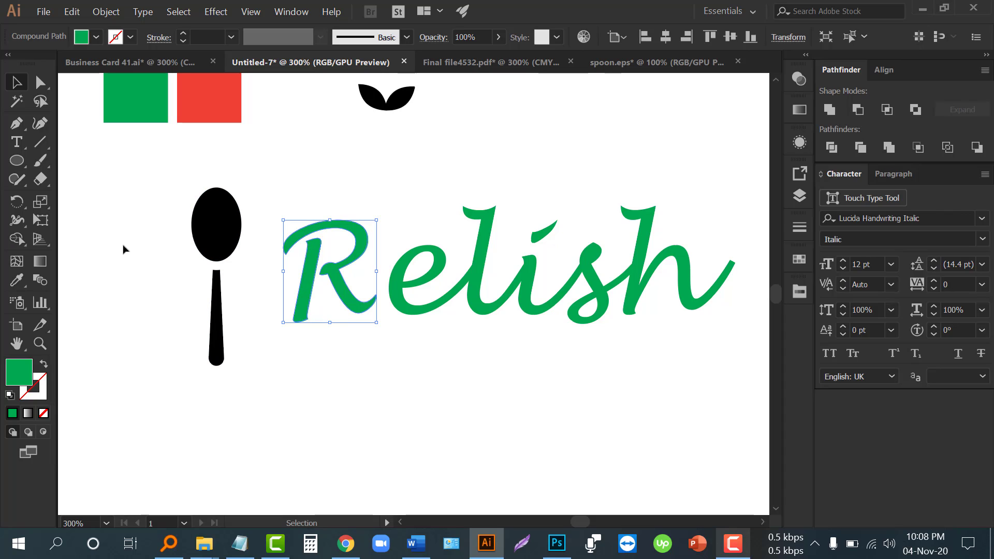
left_click(17, 240)
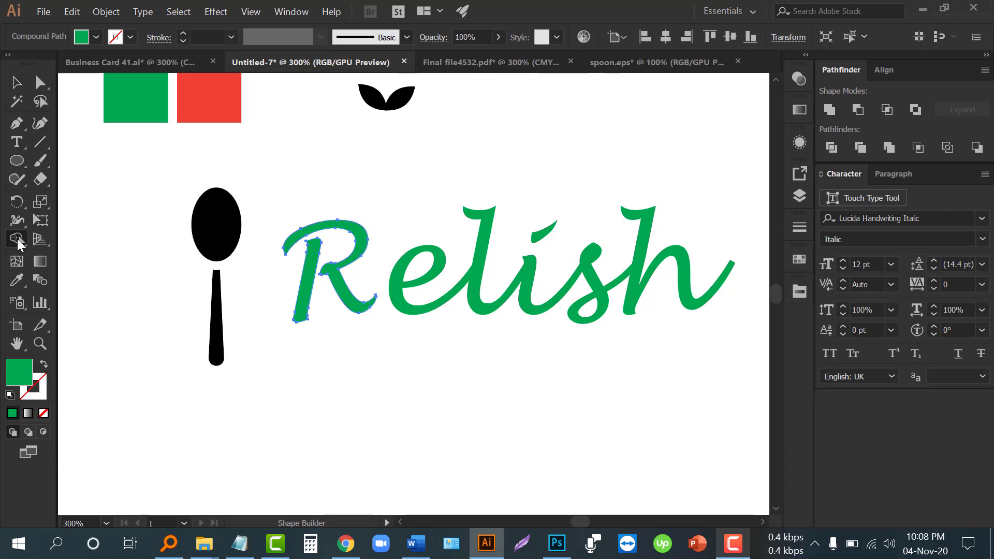
left_click(311, 288, "alt")
key("v")
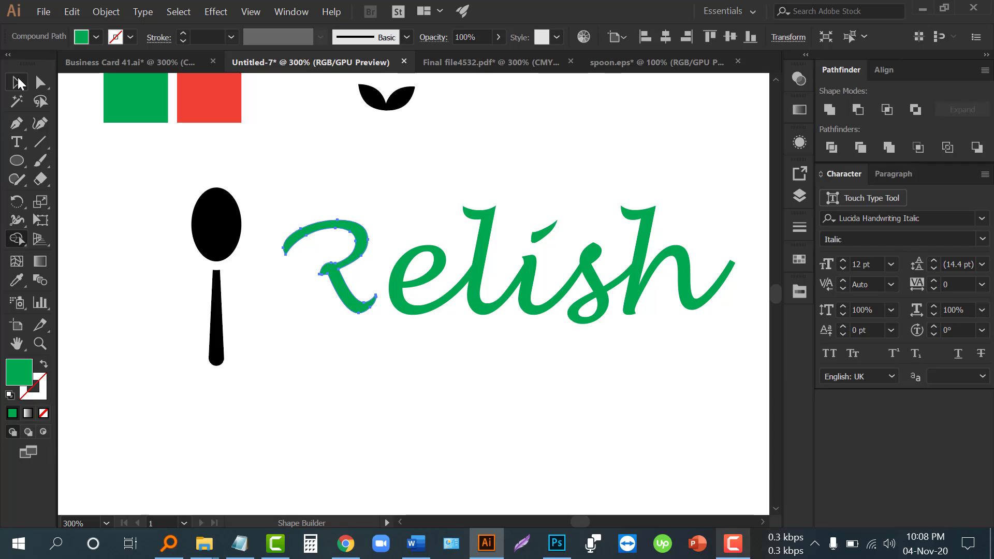
left_click(327, 182)
Shrink the spoon, tilt it to the right and move it into the gap left by the "R" stem
left_click(238, 217)
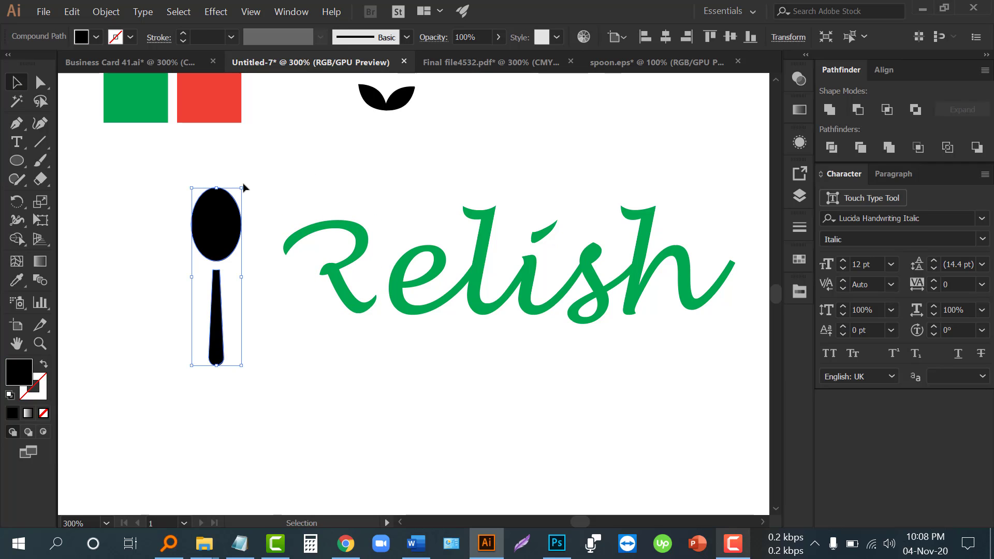
left_click_drag(243, 187, 305, 277)
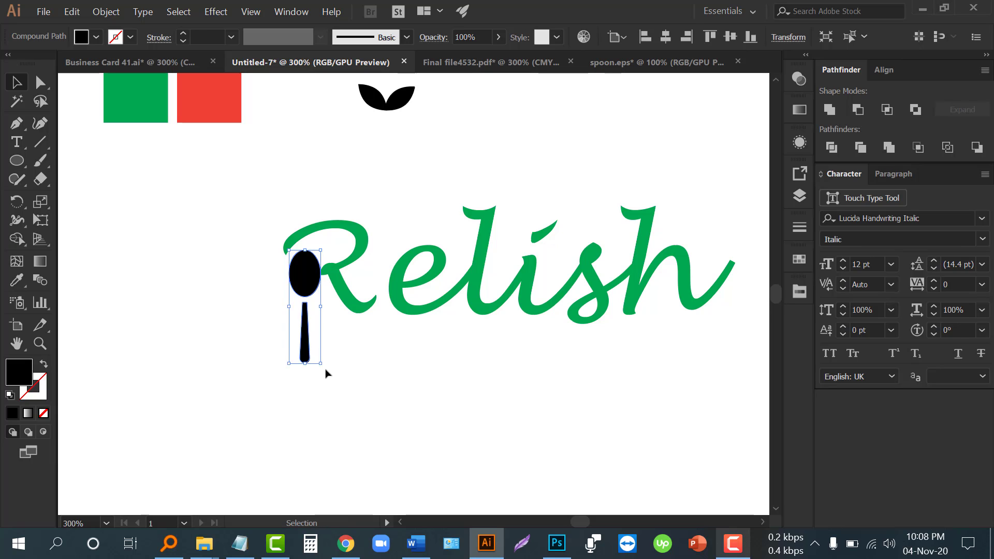
left_click_drag(327, 374, 291, 370)
left_click_drag(324, 286, 306, 270)
Scale the spoon down further, make its tilt steeper and position it just under the bowl of the "R" as its stem
scroll(285, 311, "up", 2)
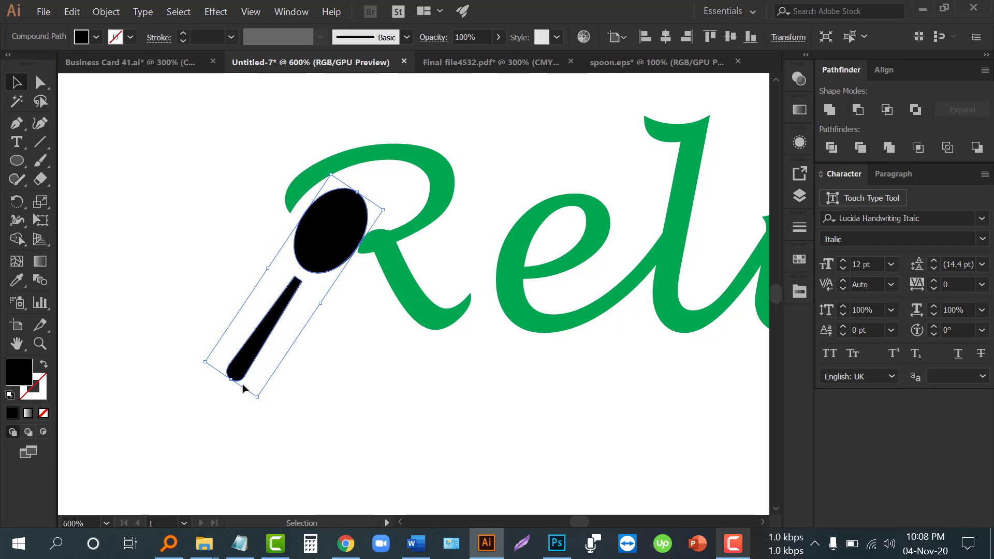
left_click_drag(253, 397, 289, 335)
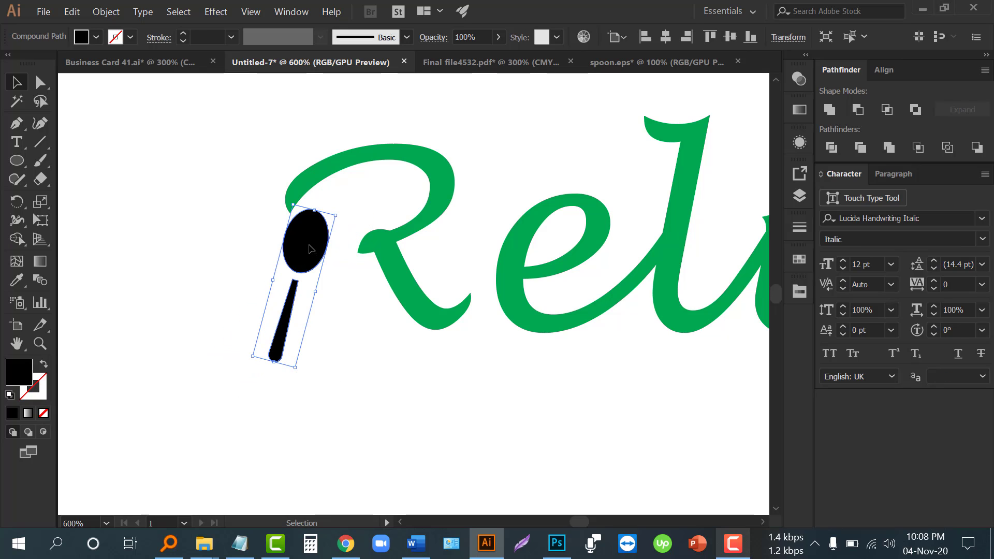
left_click_drag(311, 249, 316, 243)
left_click(237, 249)
scroll(237, 253, "down", 2)
scroll(223, 270, "up", 1)
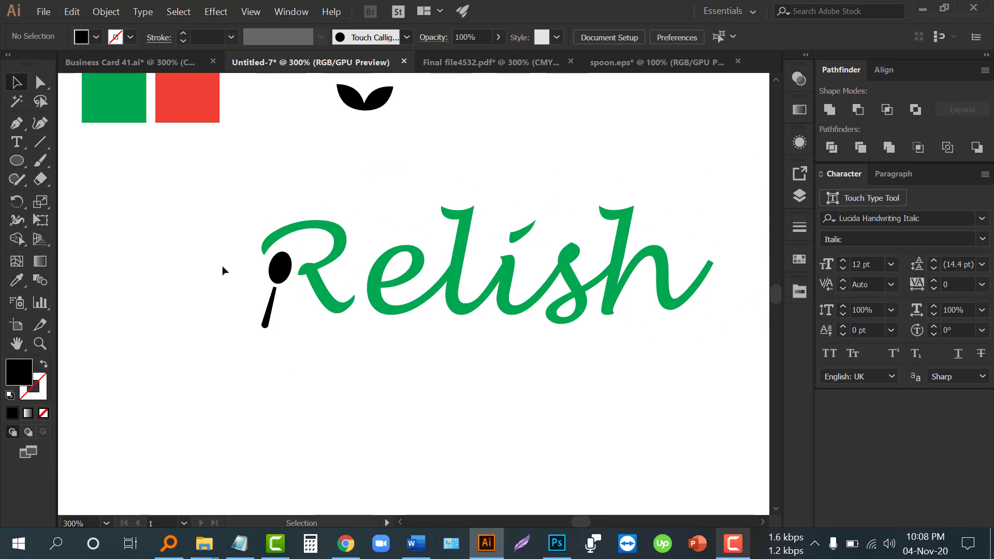
Recolour the black spoon with the green of the "R" using the Eyedropper
scroll(222, 270, "up", 1)
left_click(17, 280)
left_click(320, 209)
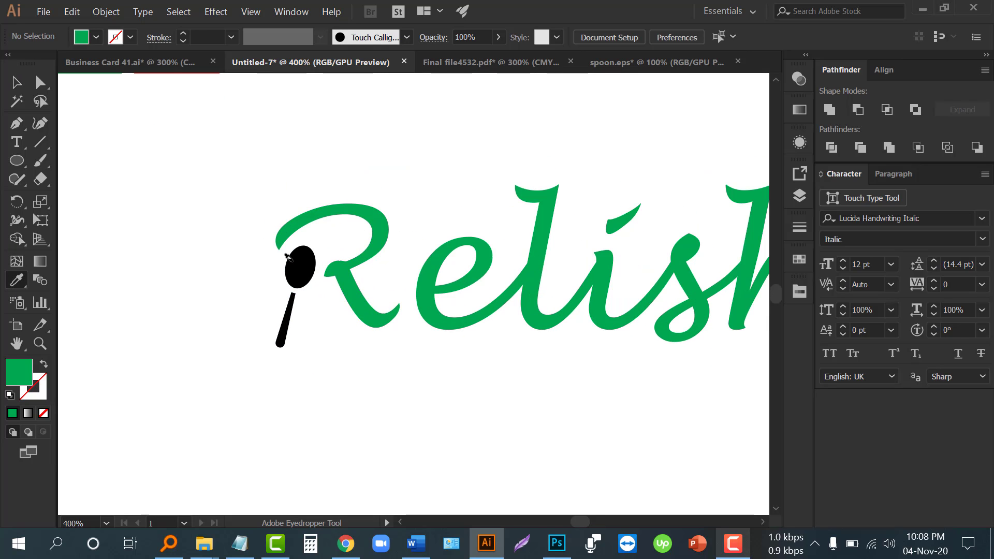
left_click(300, 265, "alt")
left_click(16, 82)
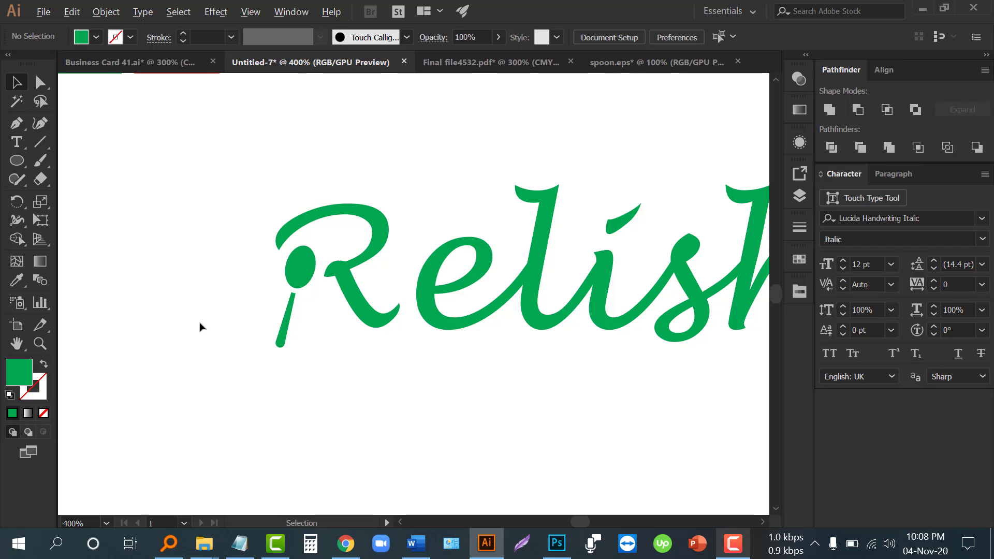
Enlarge the green spoon slightly from its lower end and nudge it back under the bowl of the "R"
scroll(228, 341, "up", 1)
left_click(307, 346)
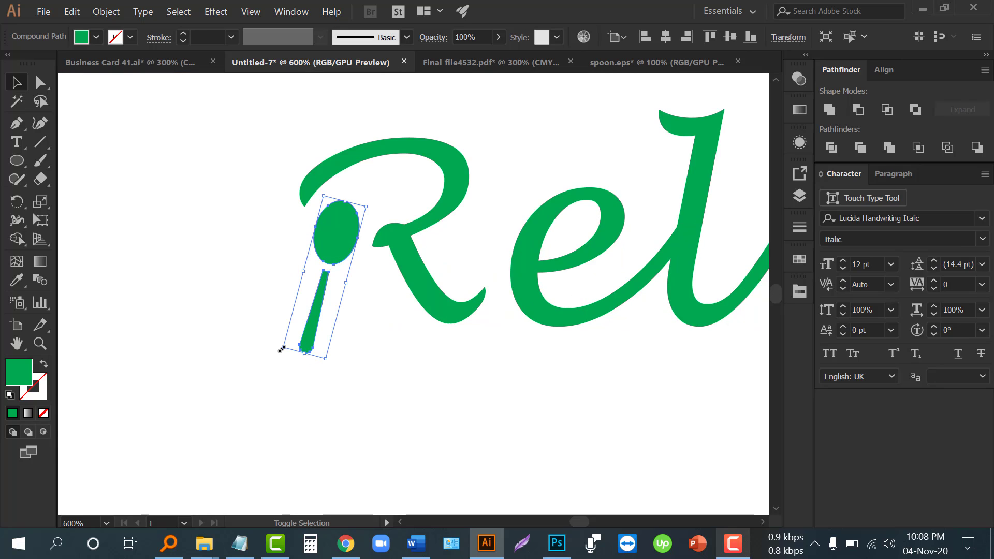
left_click_drag(282, 348, 264, 366)
left_click_drag(333, 248, 337, 245)
left_click(224, 250)
scroll(217, 260, "down", 3)
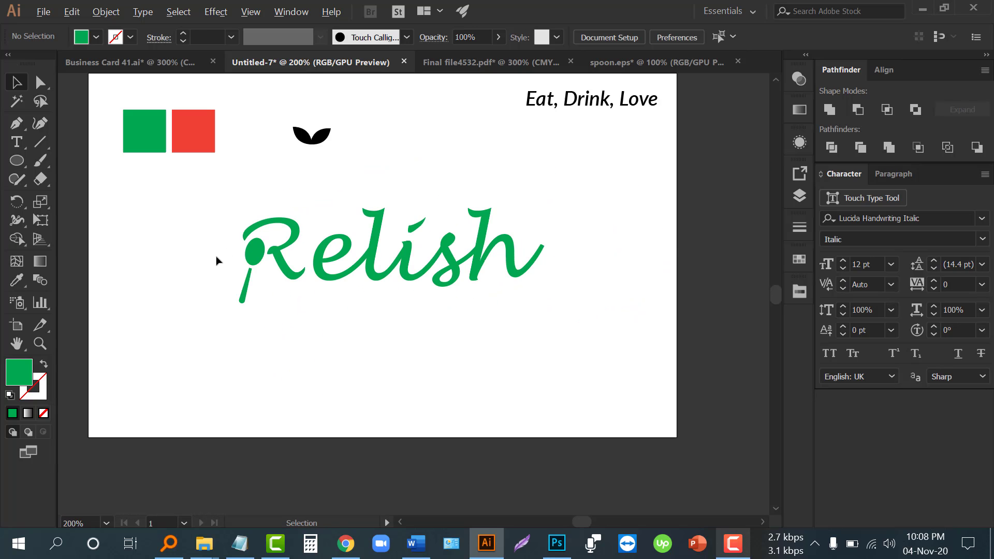
Remove the dot of the "i" in "Relish" with the Shape Builder tool
scroll(217, 315, "up", 1)
scroll(228, 288, "up", 1)
scroll(251, 333, "up", 2)
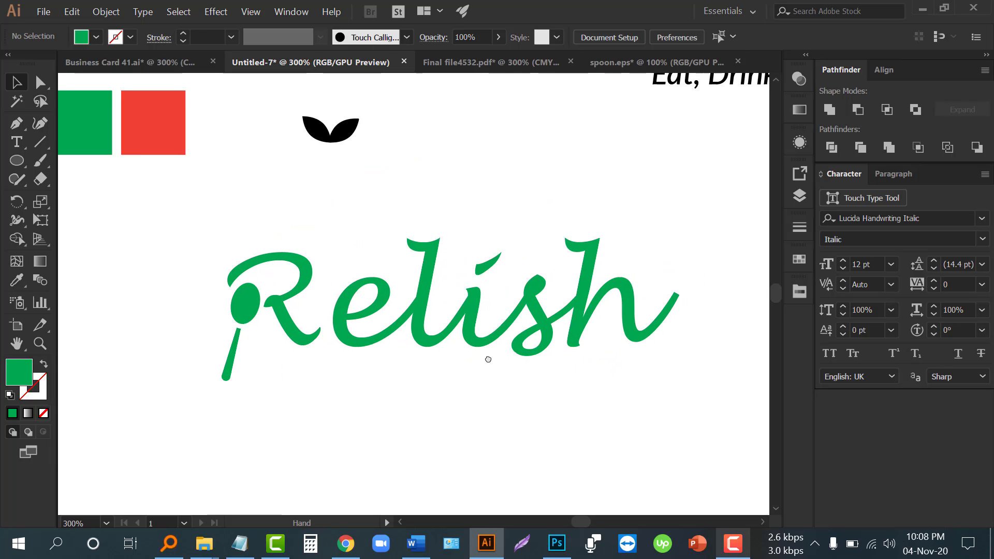
left_click_drag(489, 360, 468, 372)
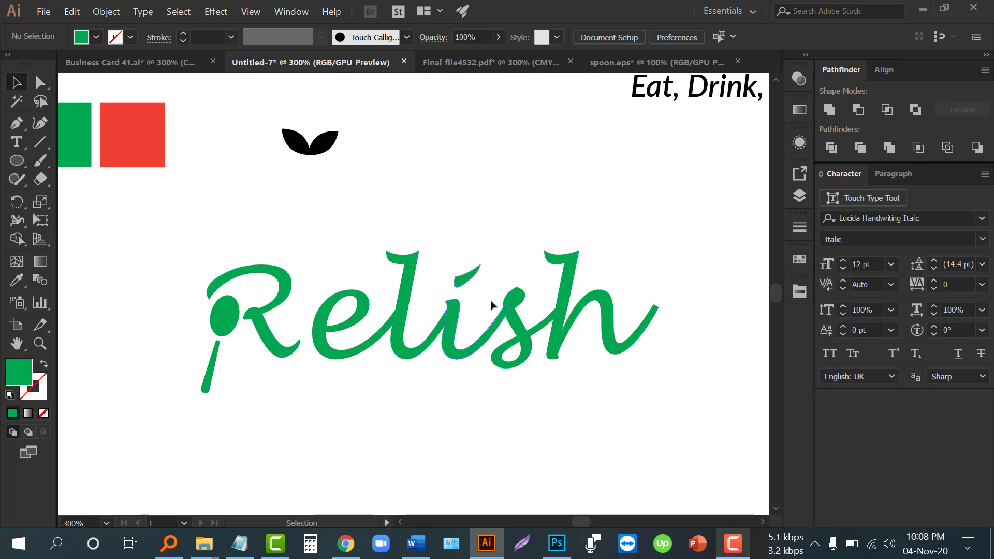
left_click(472, 280)
right_click(470, 279)
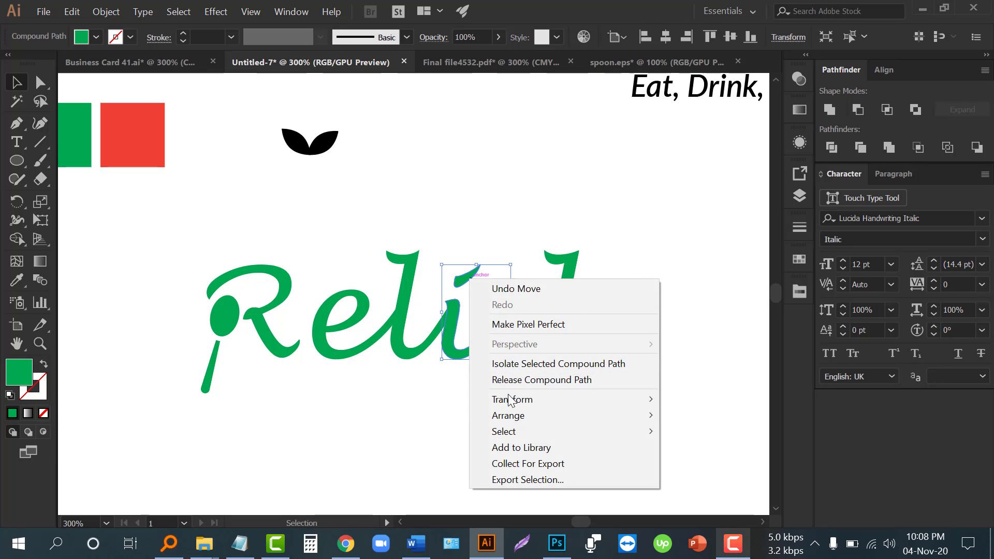
left_click(455, 384)
left_click(473, 281)
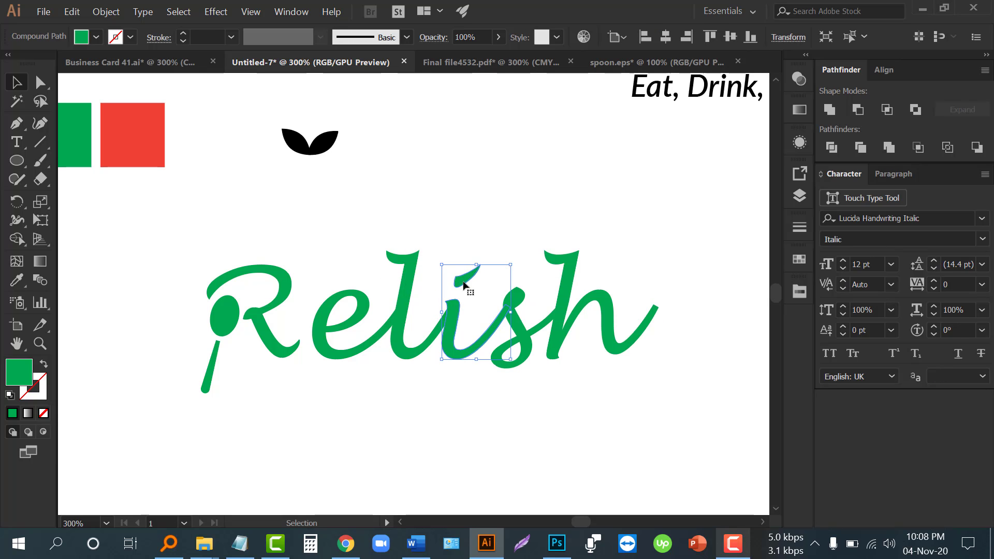
left_click(20, 237)
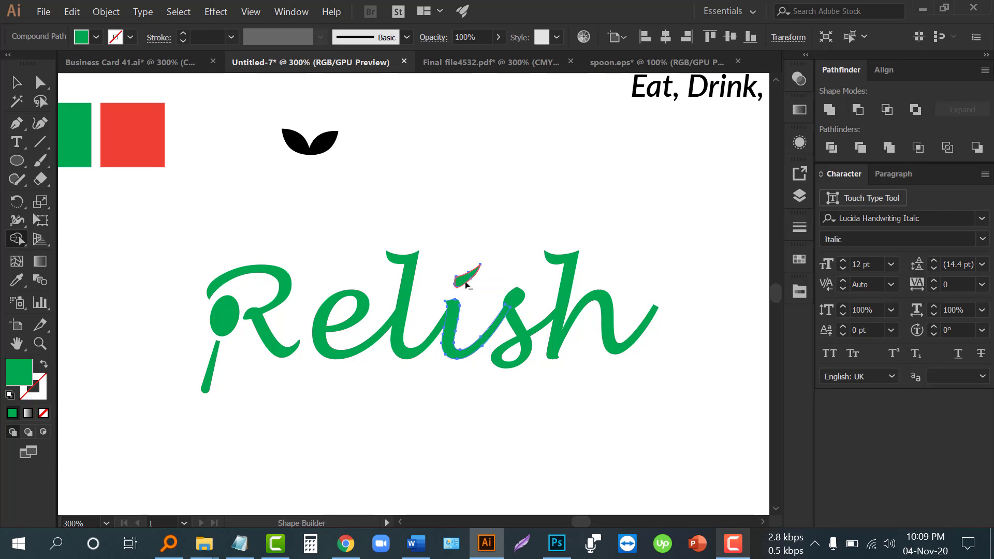
left_click(466, 284, "alt")
left_click(17, 82)
Group the two black leaves and recolour them with the green of the lettering
left_click_drag(252, 112, 407, 175)
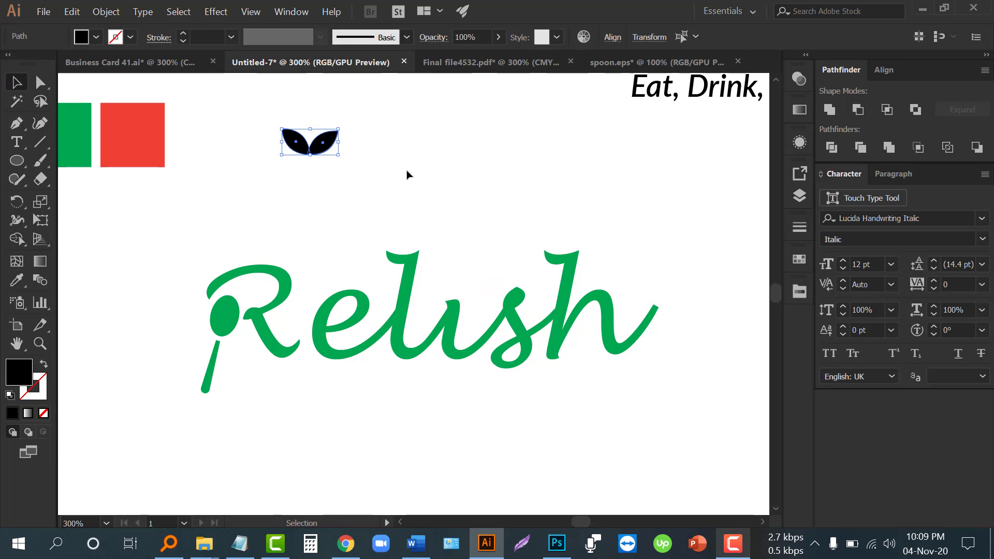
key("a")
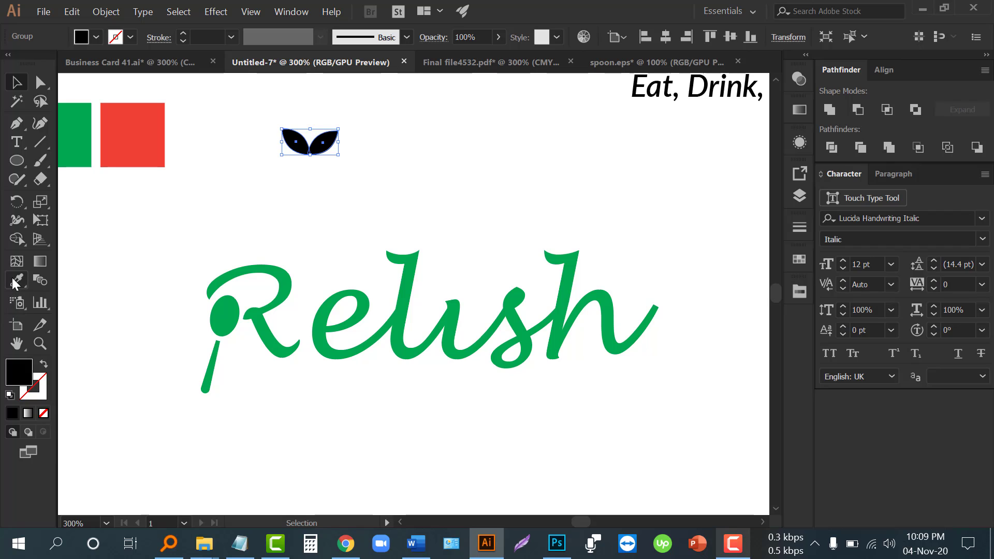
left_click(16, 280)
left_click(208, 371)
left_click(17, 82)
Move the green leaf pair above the stem of the "i" to replace its dot
left_click(317, 158)
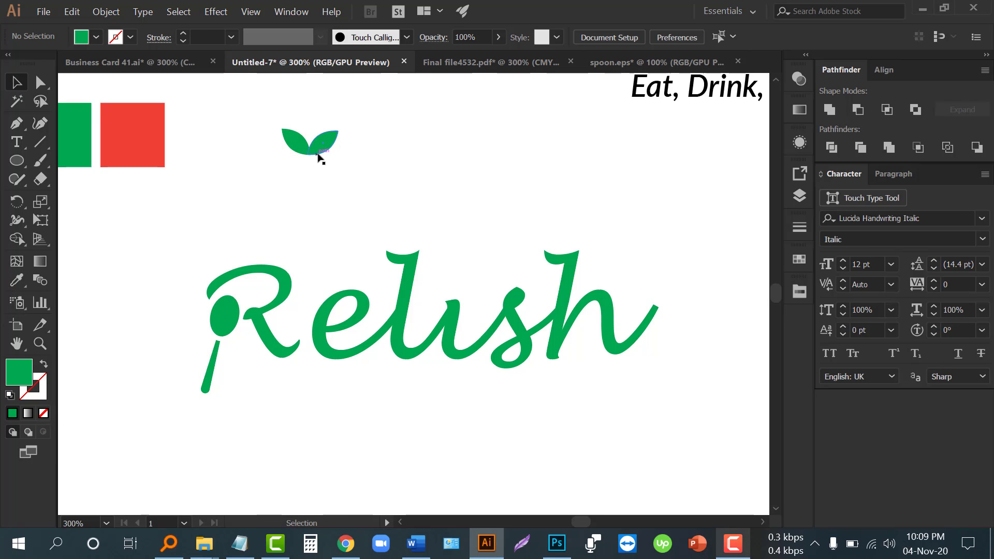
left_click_drag(317, 158, 464, 295)
left_click(484, 225)
scroll(485, 207, "down", 1)
scroll(452, 230, "up", 1)
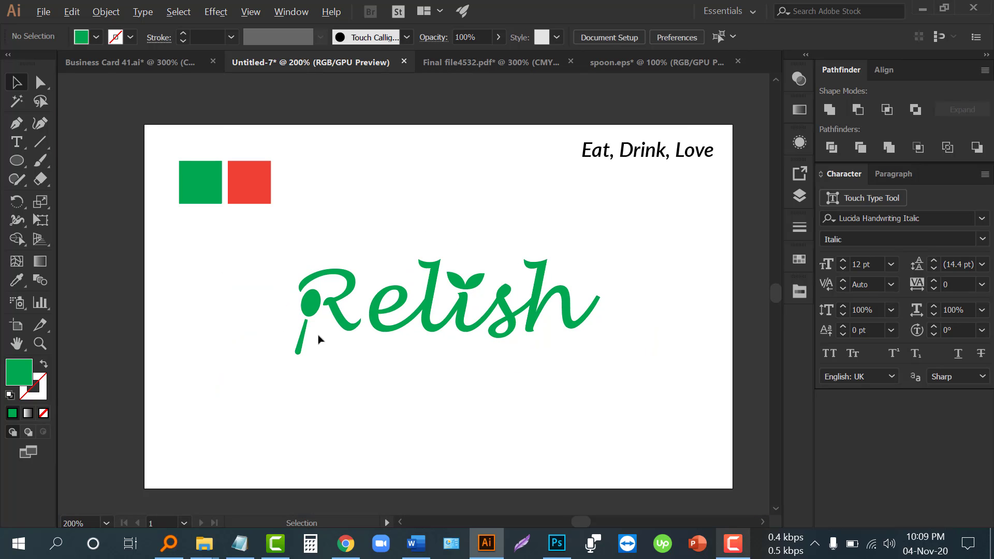
Widen the upper end of the spoon handle by moving its upper-left anchor points outward, making the handle evenly thick
scroll(318, 339, "up", 1)
scroll(317, 339, "down", 1)
scroll(326, 271, "up", 1)
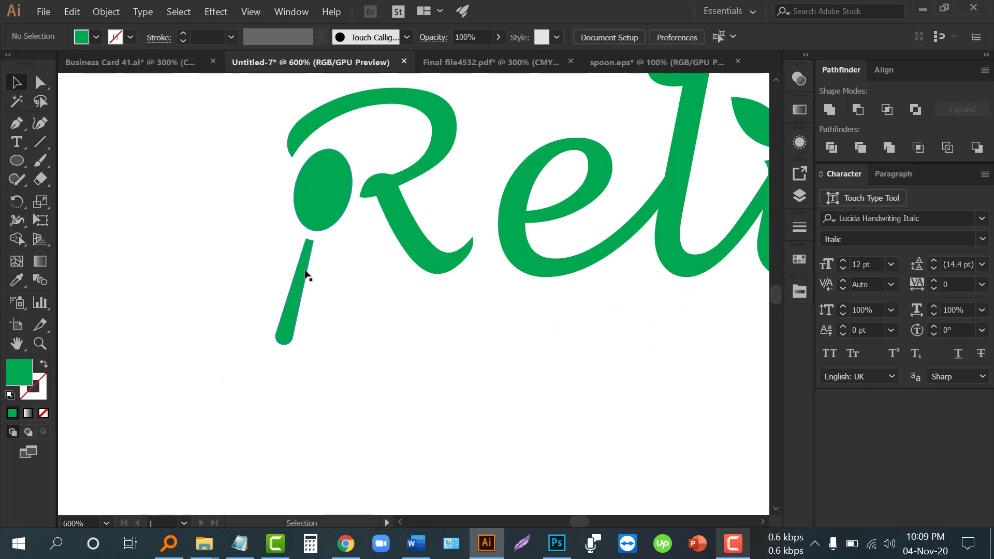
left_click(306, 275)
key("a")
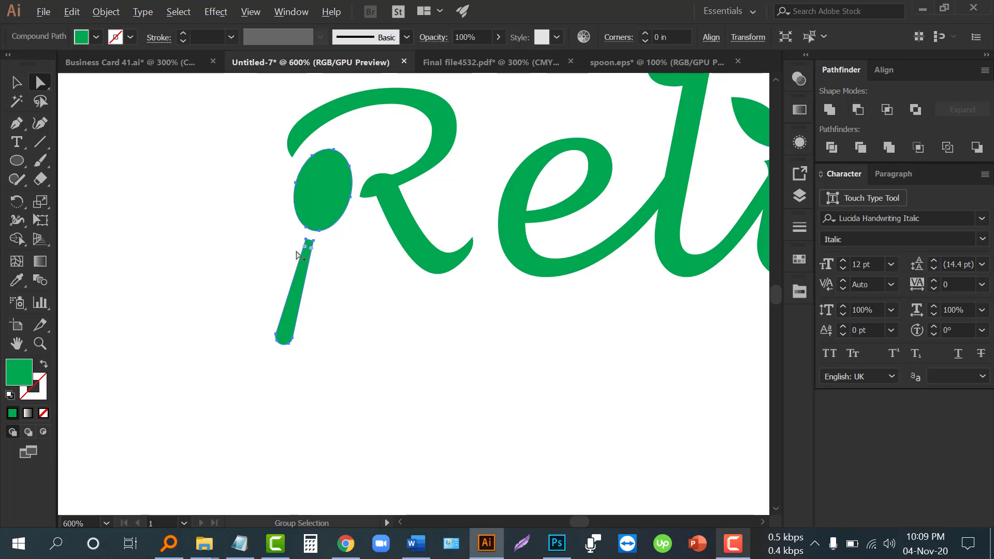
scroll(300, 250, "up", 1)
left_click_drag(317, 237, 304, 236)
key("v")
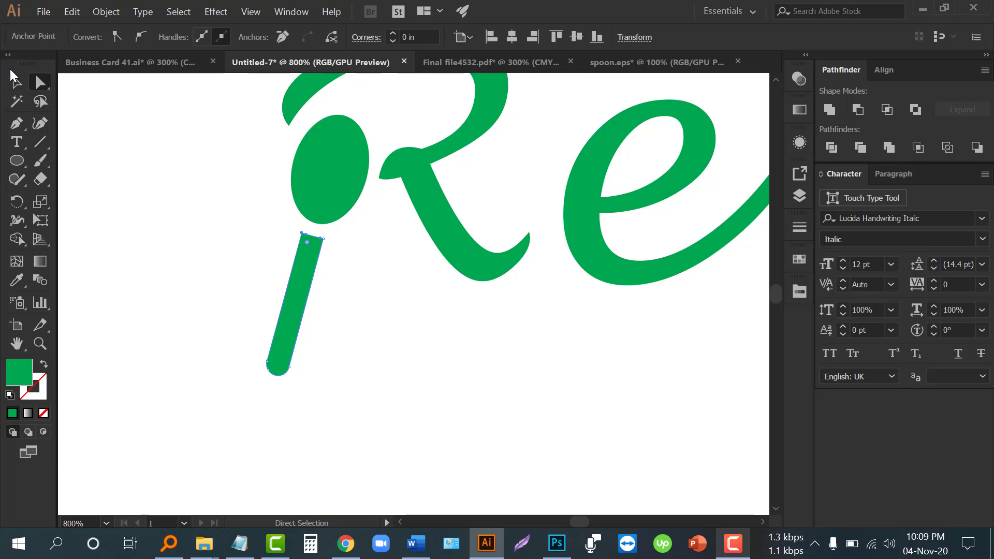
left_click(171, 248)
Isolate the spoon's compound path, move the handle up closer to the spoon's bowl and exit isolation
left_click(312, 269)
right_click(313, 269)
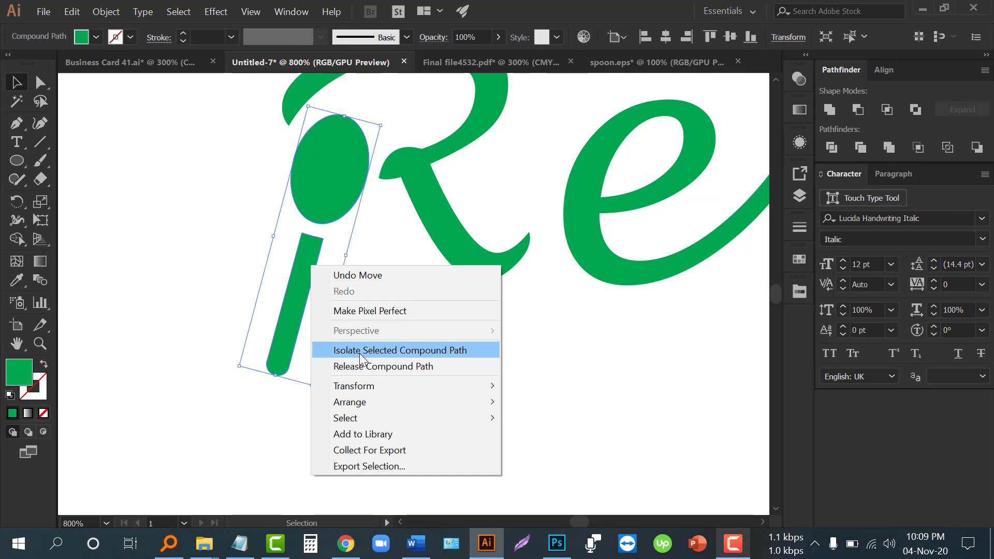
left_click(368, 351)
left_click_drag(302, 272, 306, 266)
left_click(353, 311)
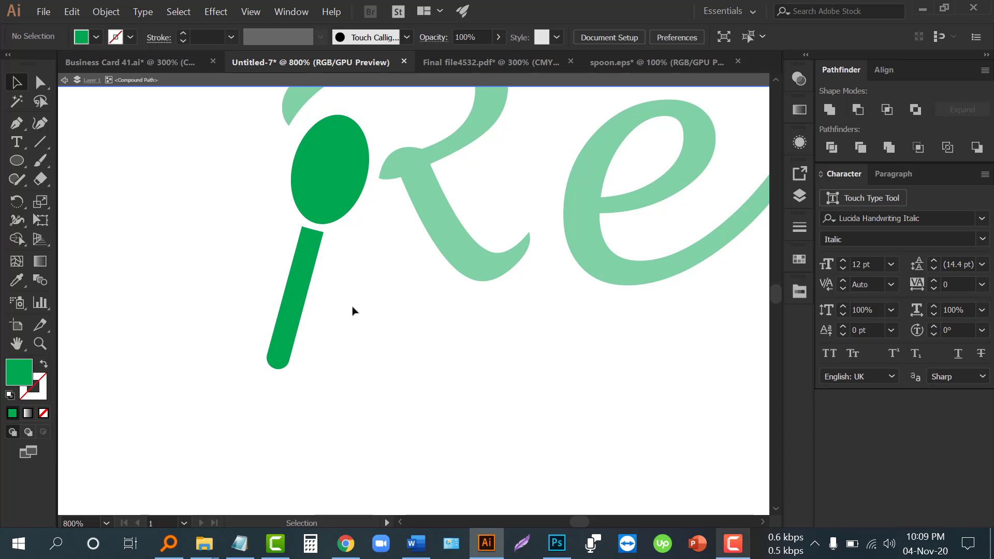
double_click(352, 310)
Recolour the spoon, the letter "R" and the leaf pair with the red of the colour swatch using the Eyedropper
key("ctrl+minus")
key("ctrl+minus")
key("ctrl+minus")
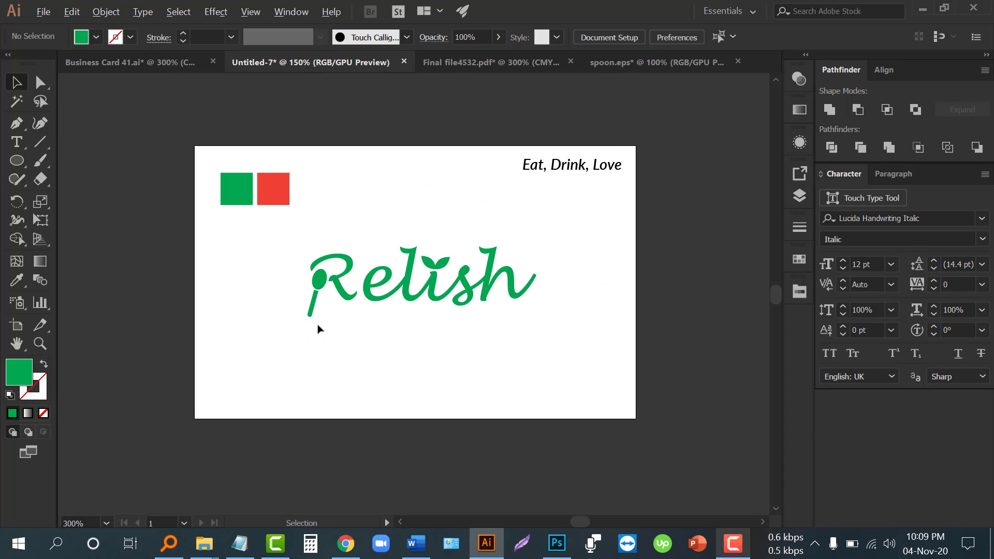
scroll(414, 332, "up", 1)
scroll(473, 324, "down", 1)
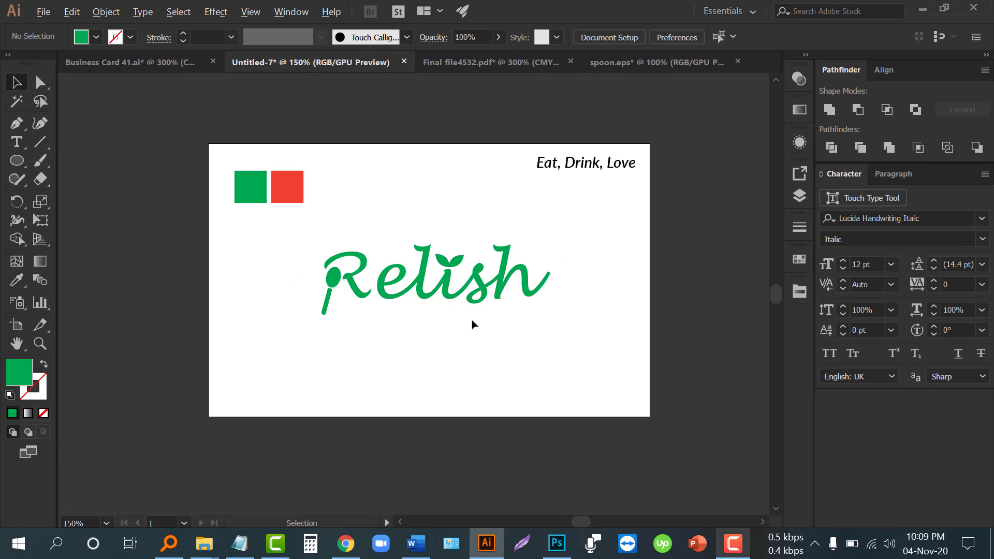
scroll(384, 309, "up", 1)
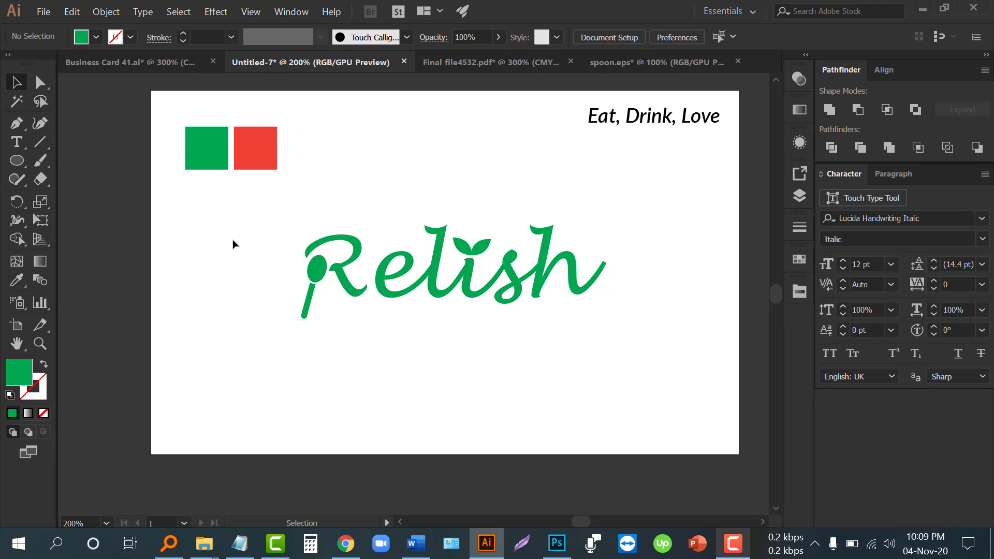
left_click(17, 280)
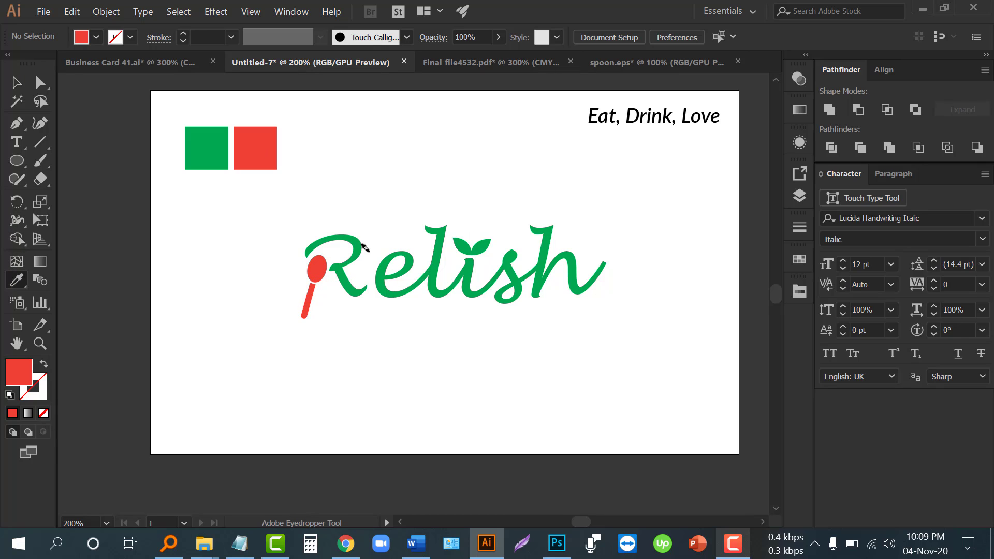
left_click(334, 274, "alt")
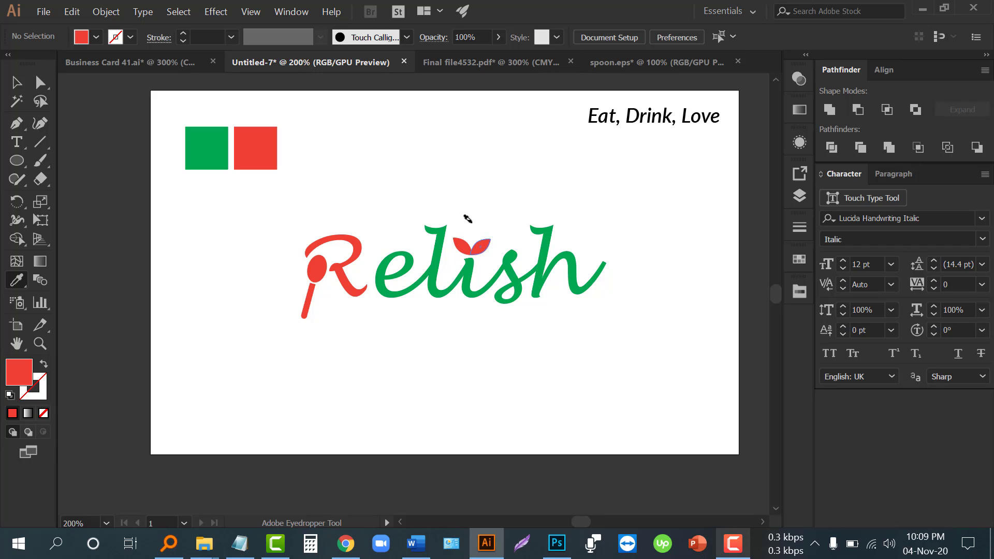
left_click(16, 82)
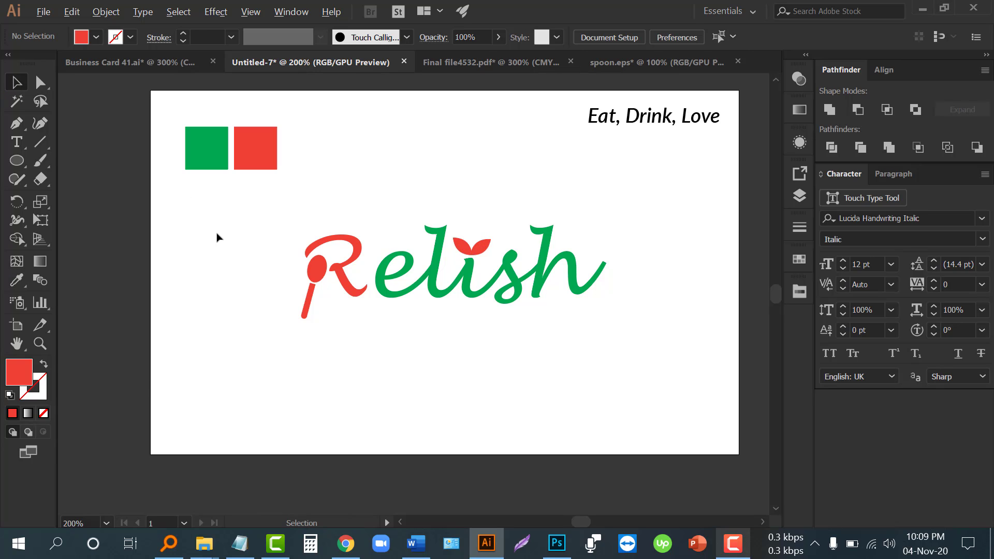
Move the green and red swatches off the artboard's upper-left corner and shift the tagline down along the artboard's right edge
scroll(204, 249, "down", 1)
scroll(204, 249, "up", 1)
scroll(195, 248, "up", 2)
left_click_drag(192, 247, 291, 169)
left_click_drag(212, 185, 127, 99)
left_click(321, 222)
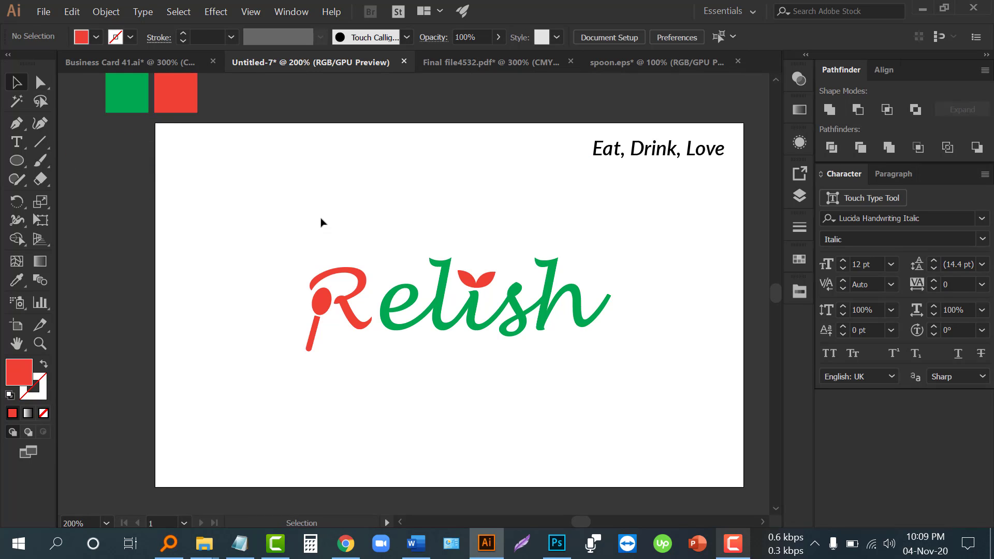
left_click_drag(321, 222, 304, 163)
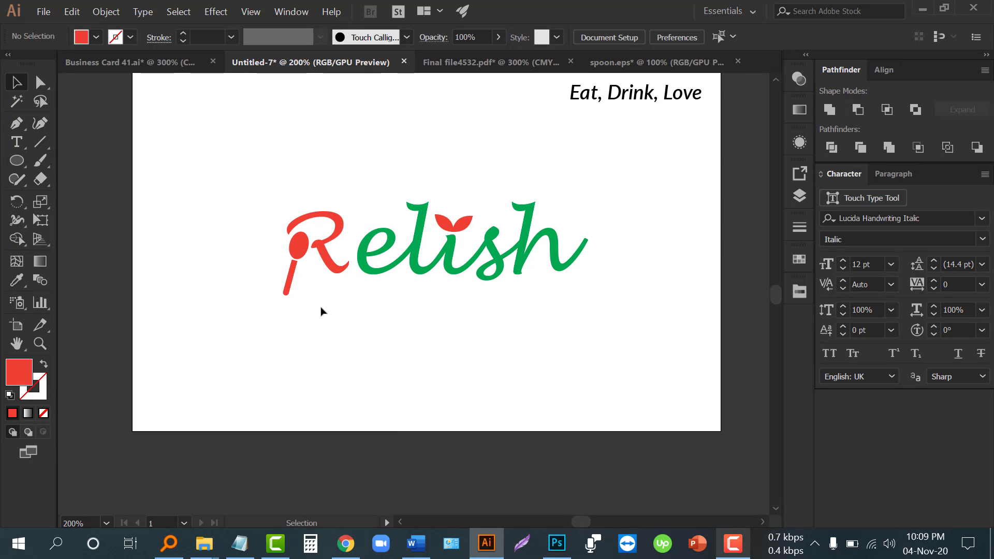
left_click_drag(642, 107, 658, 150)
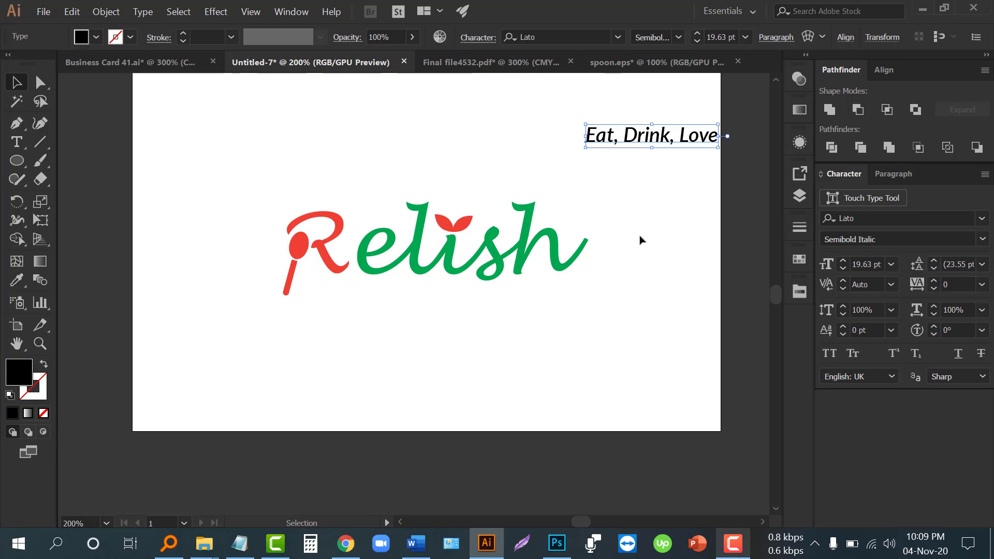
left_click(350, 307)
Draw a closed, black-filled curved swoosh about 2.5 in wide below "Relish" with the Pen tool, tapering toward its right end
scroll(350, 307, "down", 1)
left_click_drag(21, 129, 80, 123)
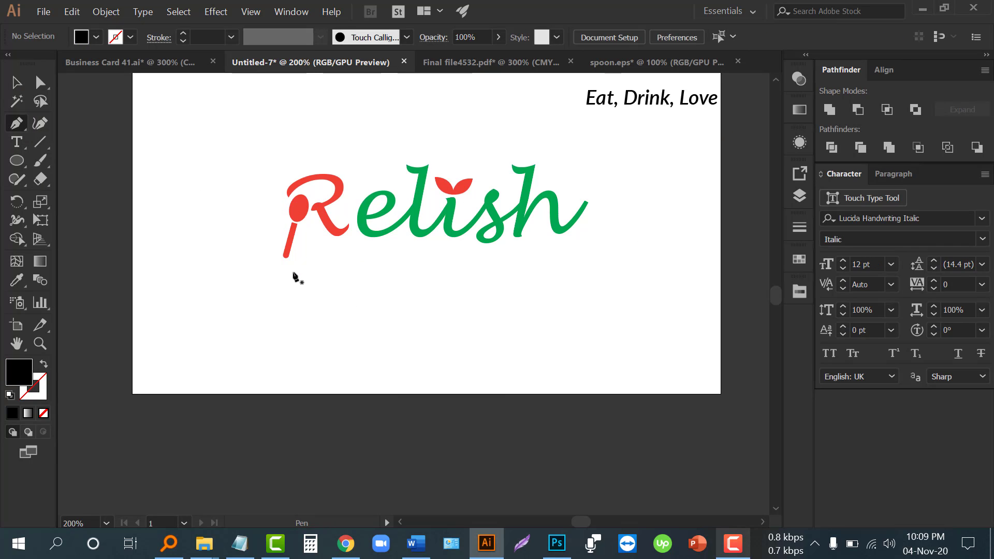
left_click(293, 266)
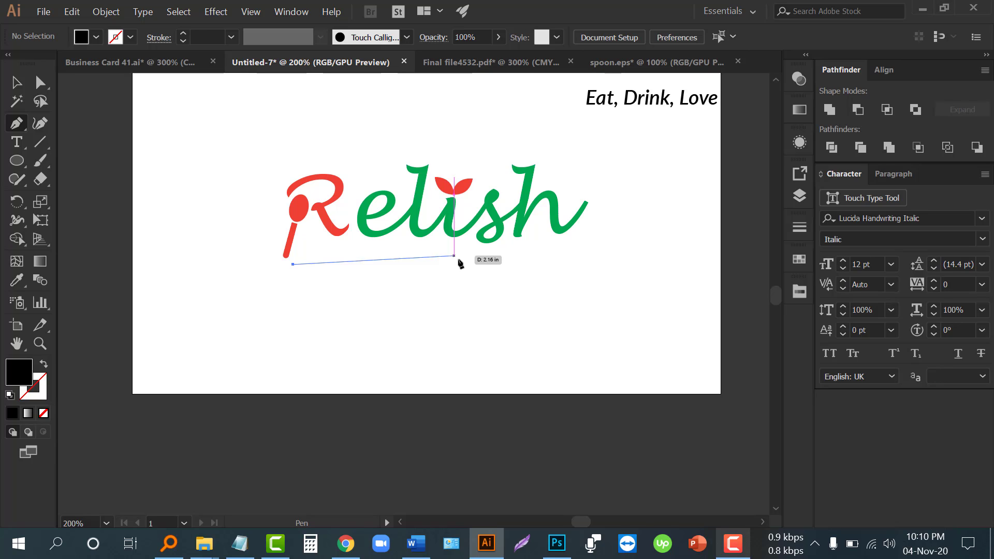
left_click_drag(482, 253, 596, 274)
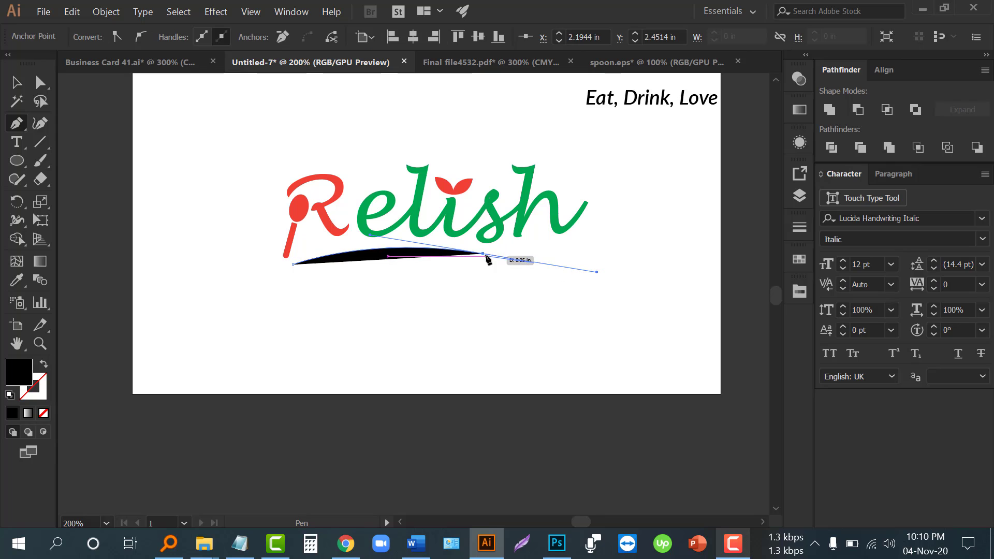
left_click(482, 253)
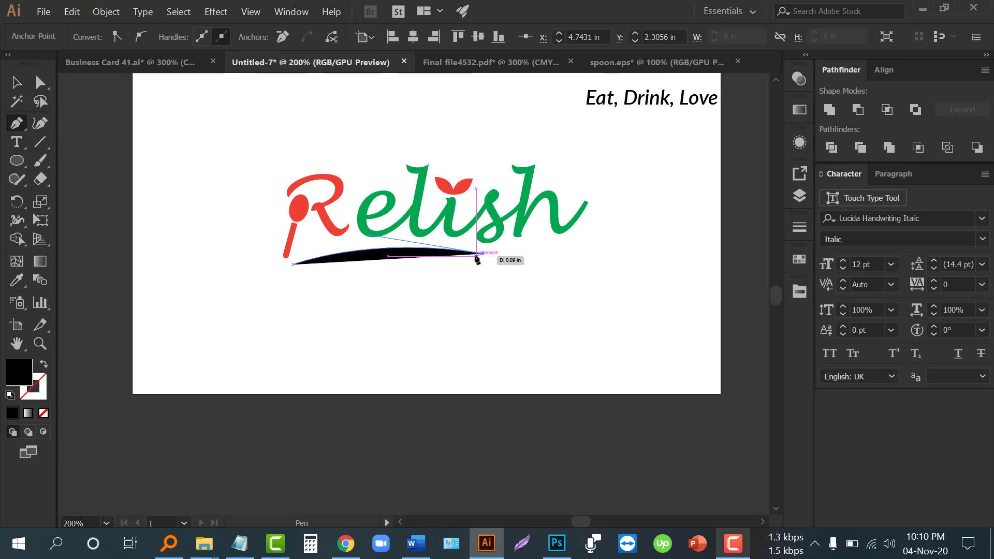
left_click(473, 258)
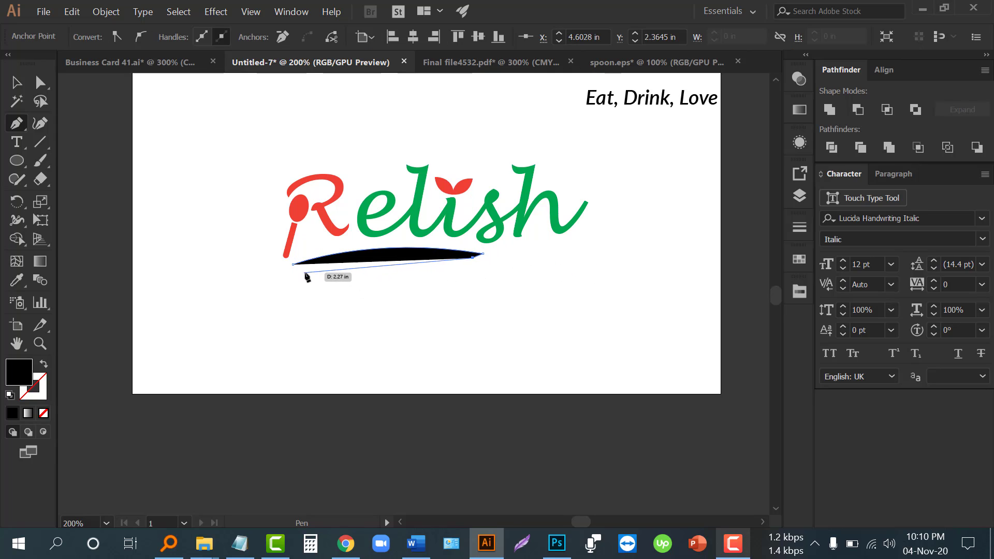
mouse_move(306, 273)
left_mouse_down()
mouse_move(290, 284)
mouse_move(305, 279)
left_mouse_up()
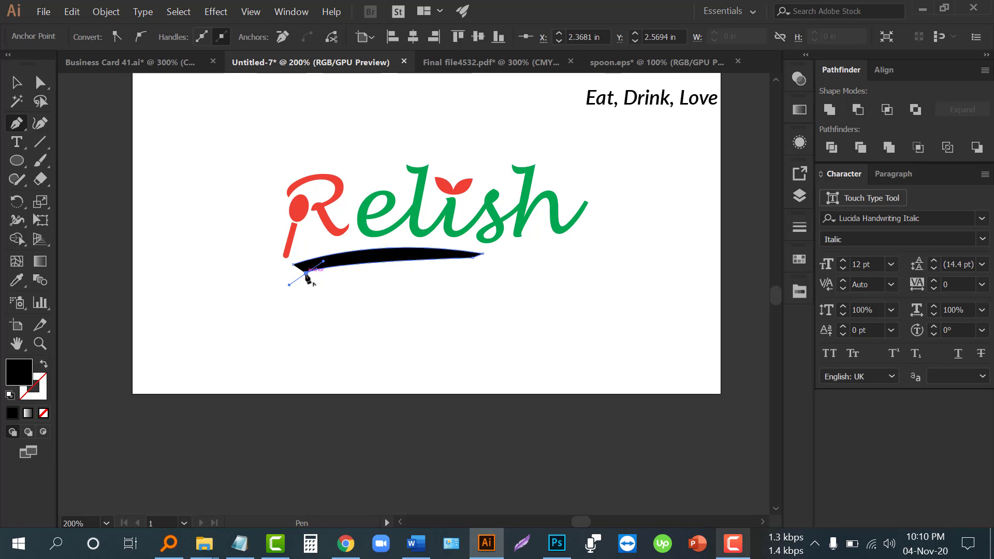
left_click(293, 265)
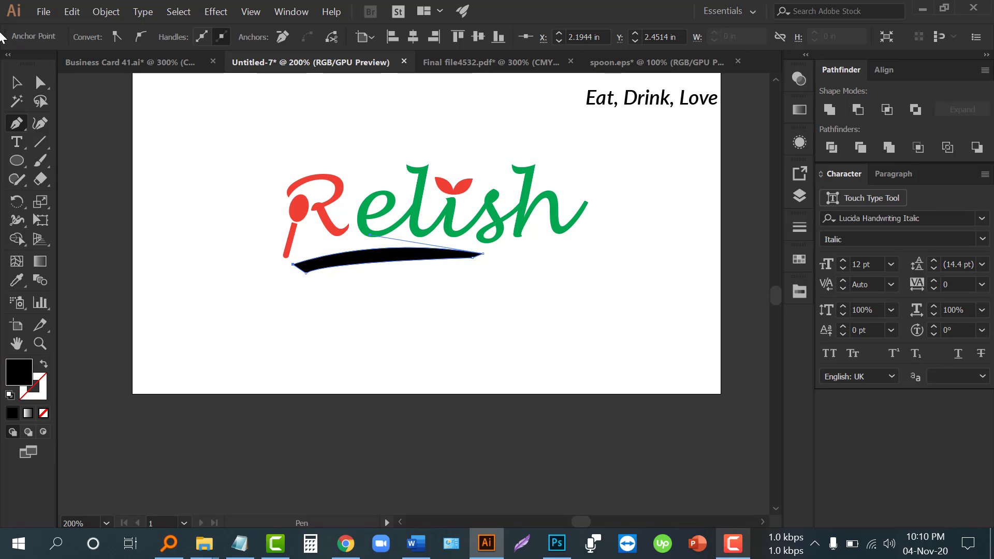
left_click(17, 82)
left_click(416, 328)
scroll(390, 293, "up", 2)
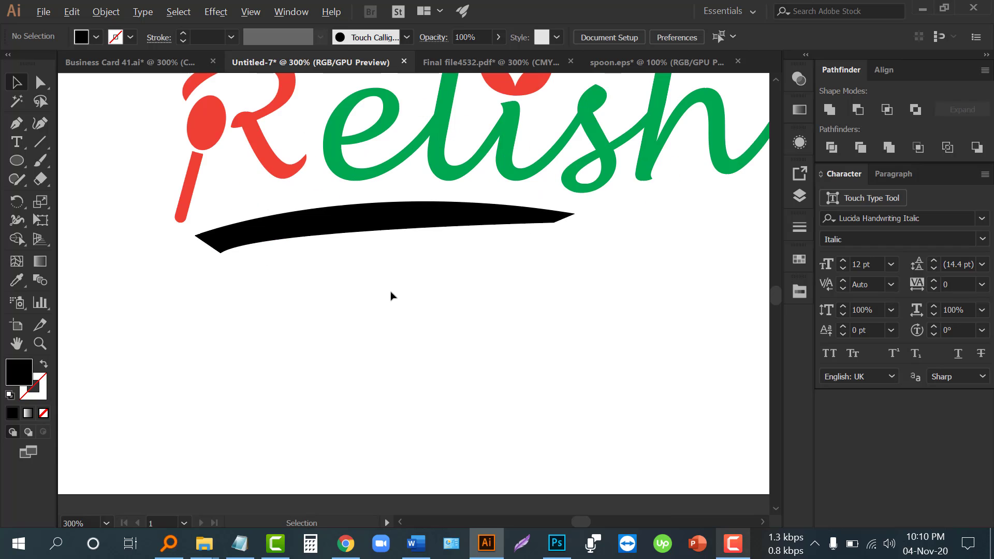
Shift the swoosh down slightly, curve its lower edge more at the blunt end, and move the lower anchor near the tip inward
left_click_drag(396, 209, 396, 224)
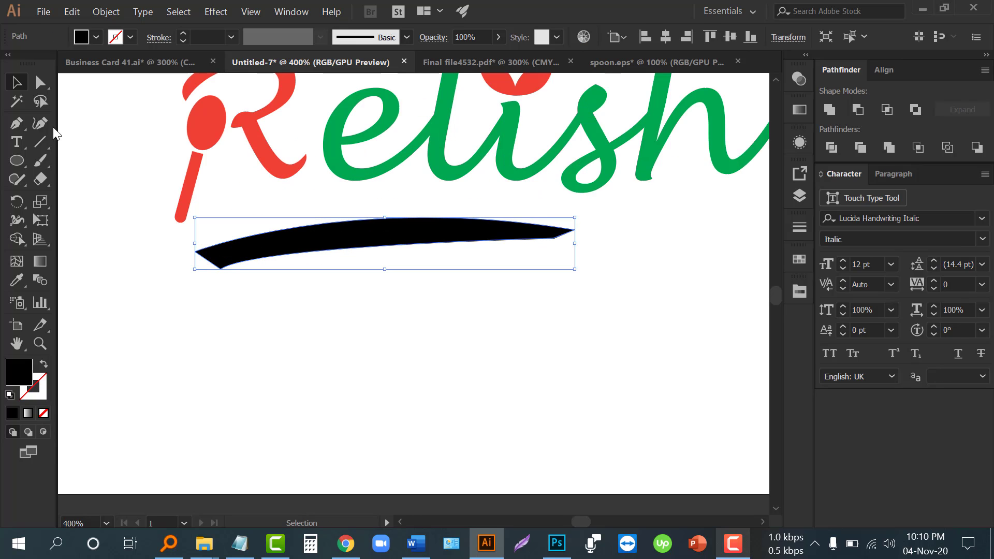
left_click(42, 85)
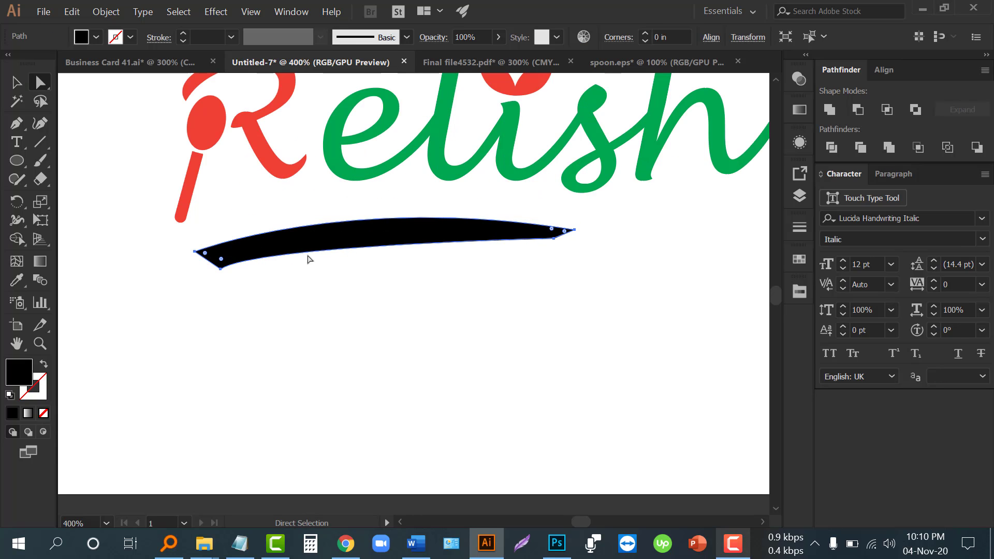
left_click(220, 268)
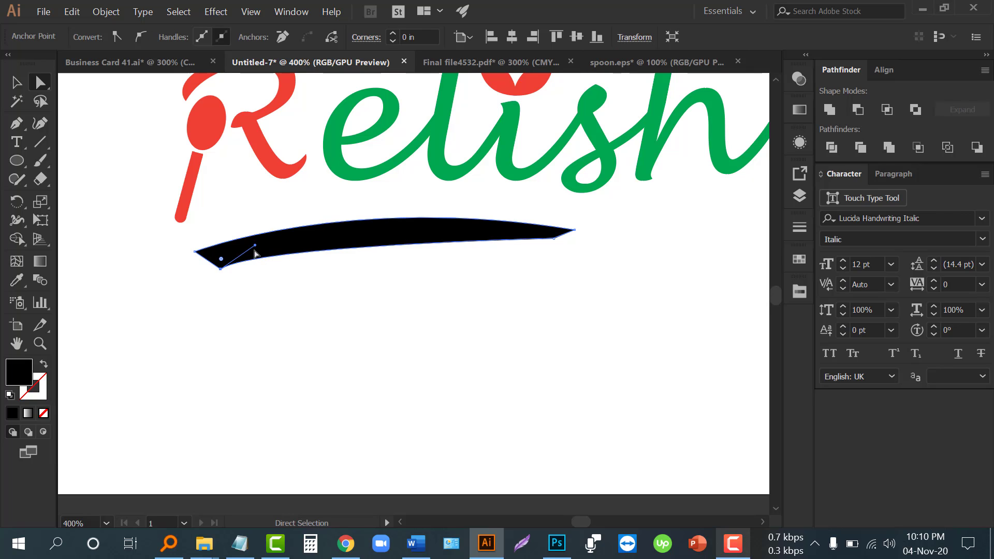
mouse_move(256, 248)
left_mouse_down()
mouse_move(304, 237)
mouse_move(233, 235)
mouse_move(255, 234)
left_mouse_up()
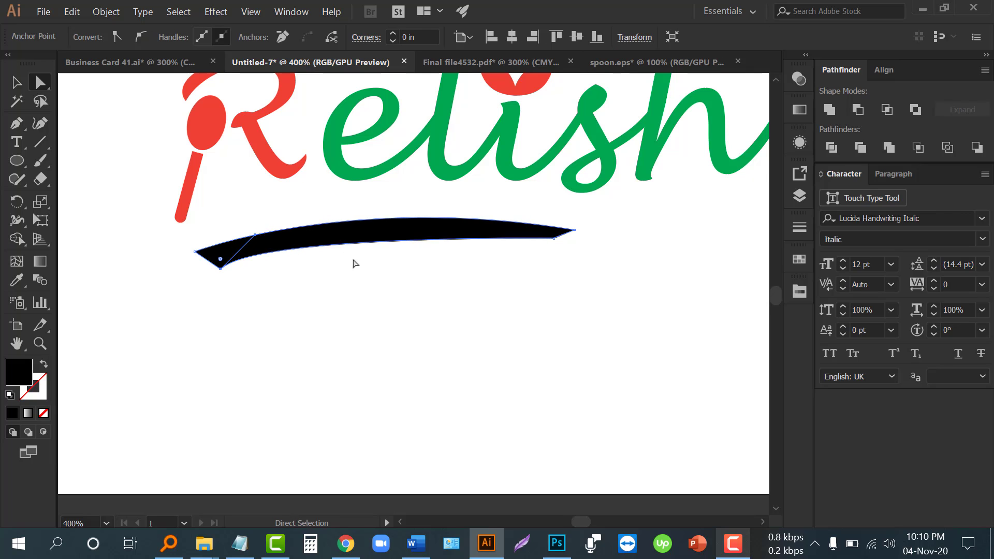
left_click(554, 238)
left_click_drag(554, 238, 513, 239)
left_click(416, 271)
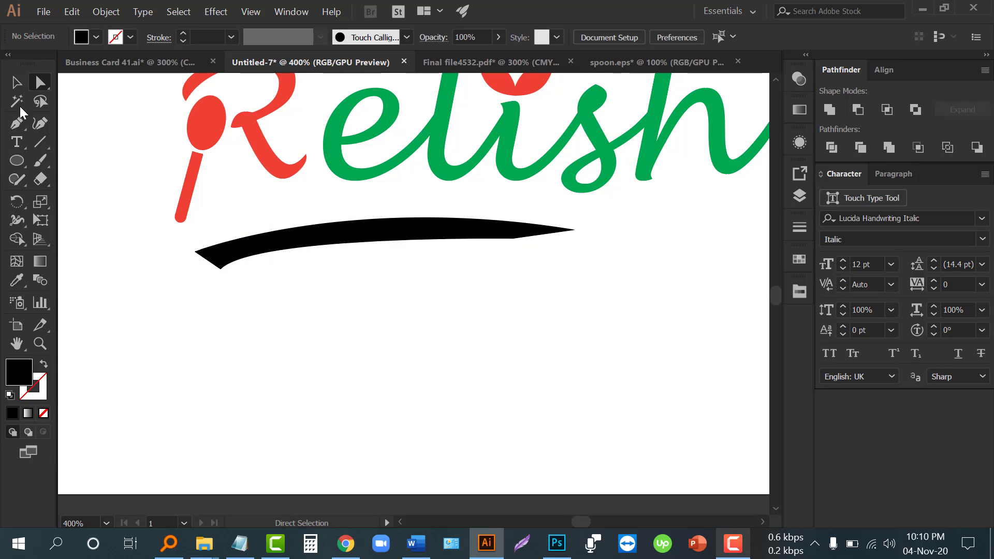
Move the black swoosh up closer to the "Relish" lettering and deselect it
key("ctrl+minus")
key("ctrl+minus")
key("ctrl+plus")
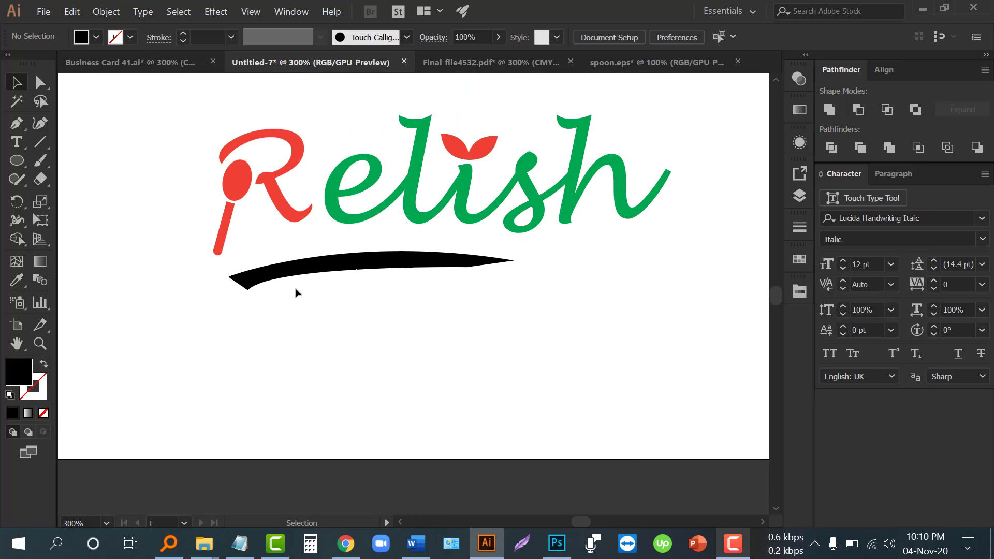
left_click_drag(316, 268, 316, 256)
left_click(221, 302)
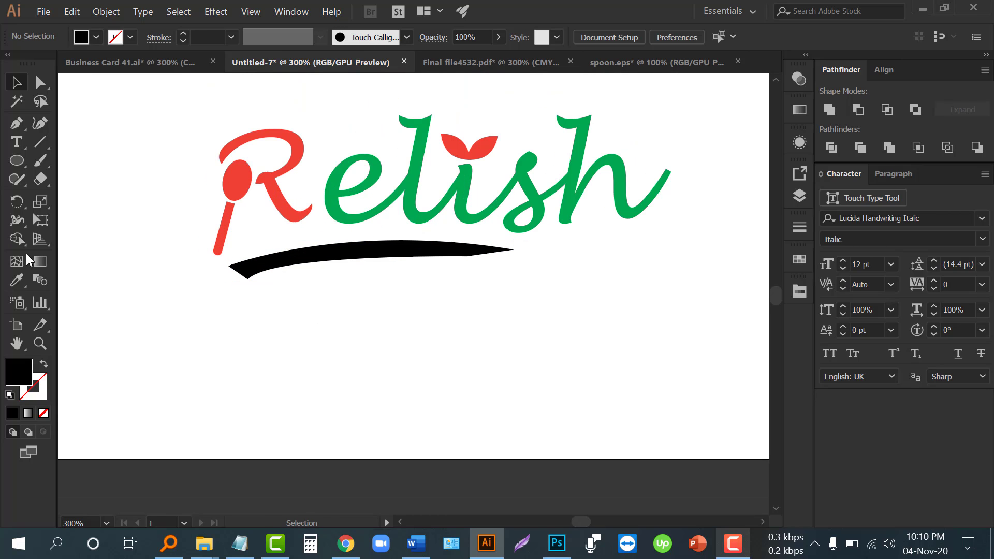
Recolour the black swoosh with the spoon's red using the Eyedropper
left_click_drag(17, 279, 80, 280)
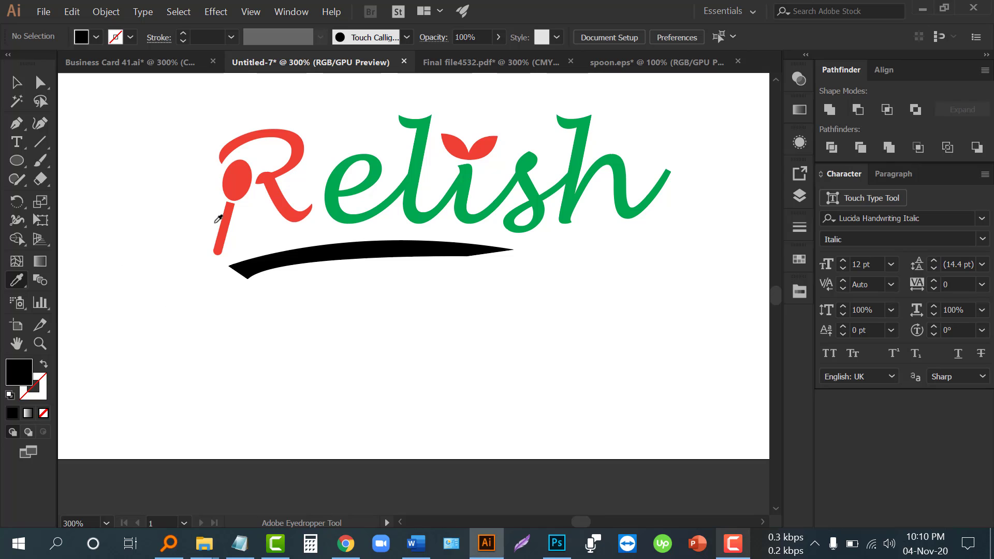
left_click(240, 183)
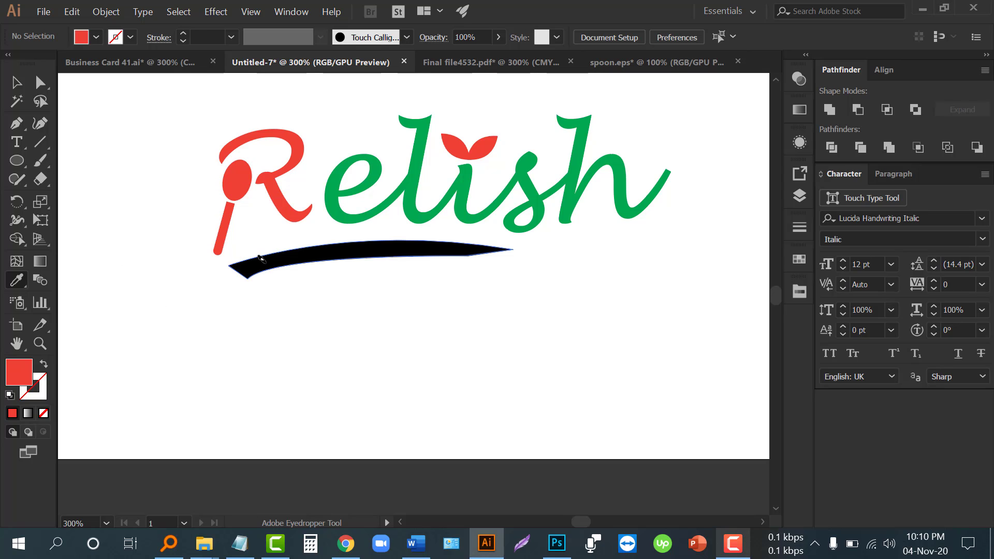
left_click(261, 259, "alt")
left_click(17, 86)
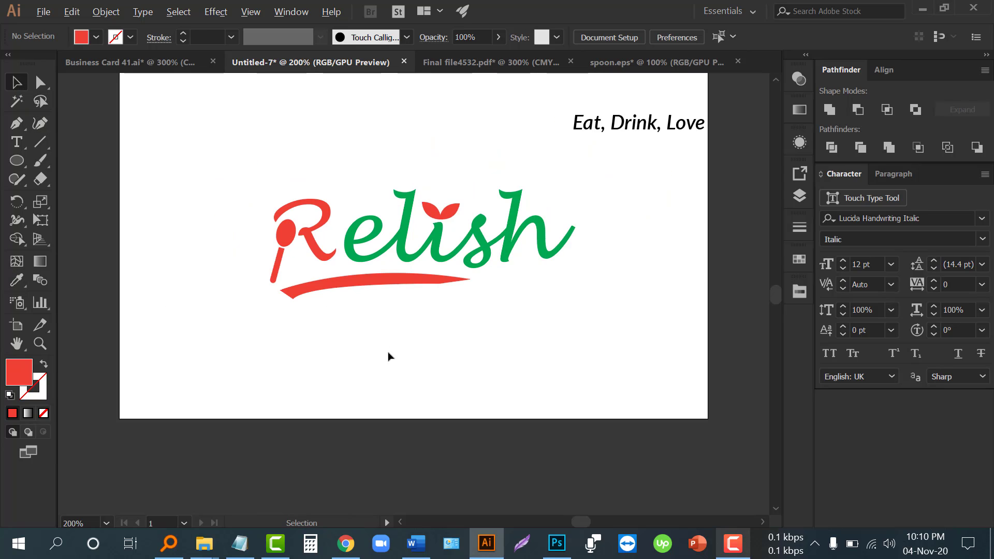
Place the "Eat, Drink, Love" tagline just below the swoosh, tilt it slightly upward to follow the curve and reduce it to 15.1 pt
key("ctrl+minus")
left_click_drag(665, 160, 379, 371)
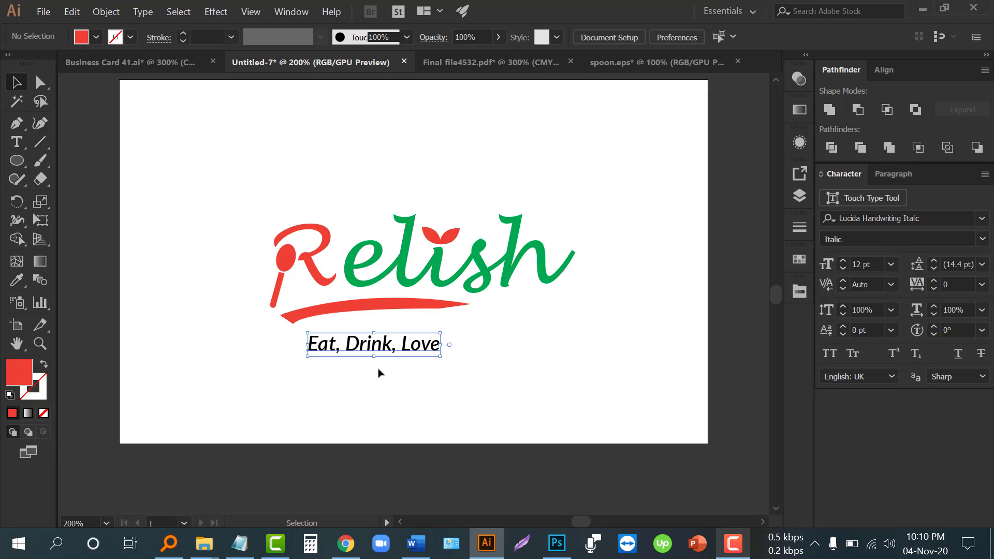
key("ctrl+plus")
left_click_drag(477, 354, 508, 334)
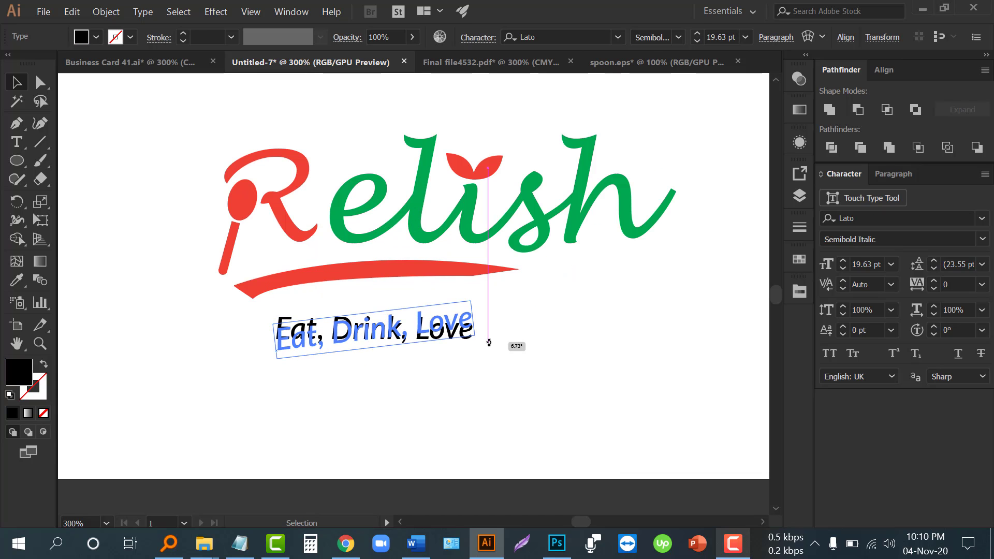
mouse_move(388, 337)
left_mouse_down()
mouse_move(406, 318)
mouse_move(386, 318)
left_mouse_up()
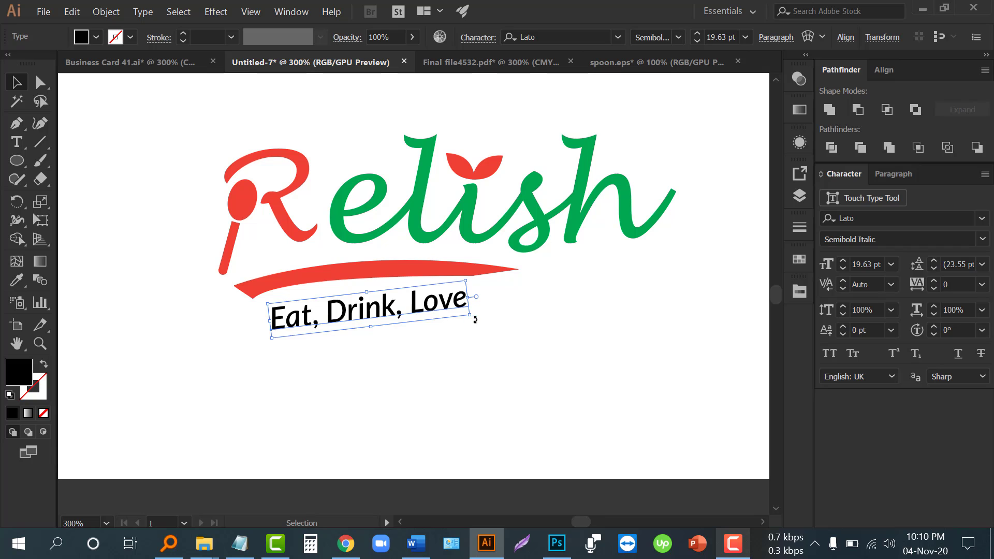
left_click_drag(472, 317, 403, 309)
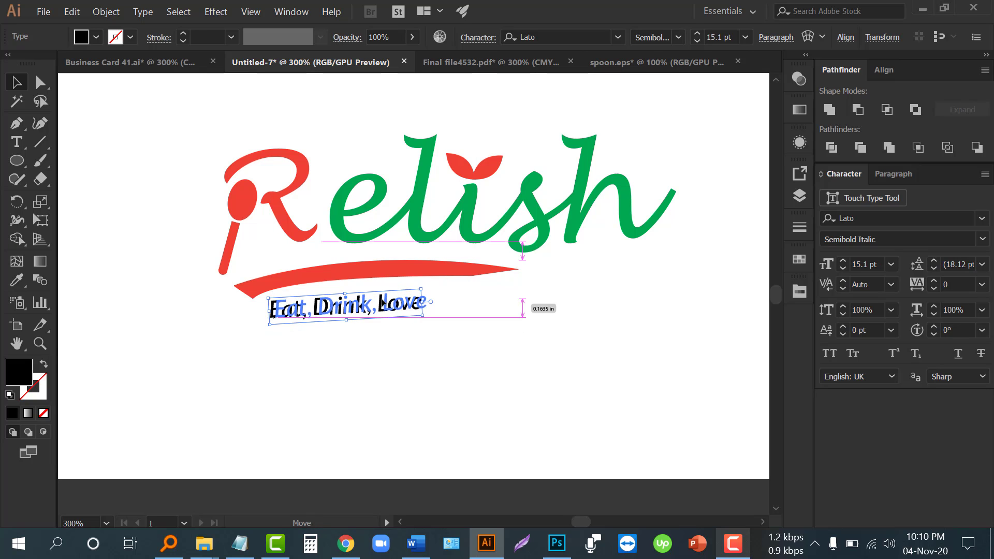
left_click(394, 346)
scroll(392, 349, "down", 2, "alt")
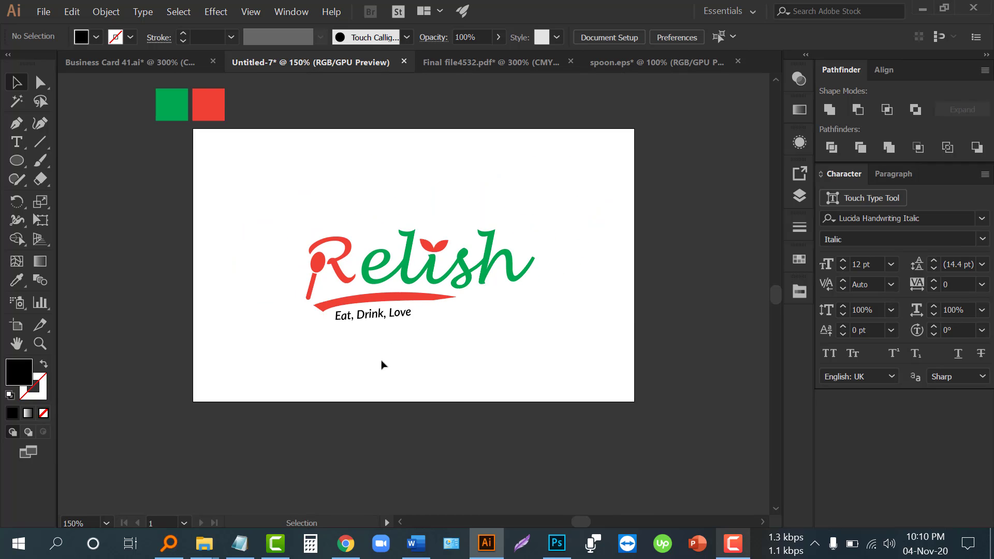
Select the lettering, spoon, leaves, swoosh and tagline on the artboard and group them
scroll(409, 351, "up", 1)
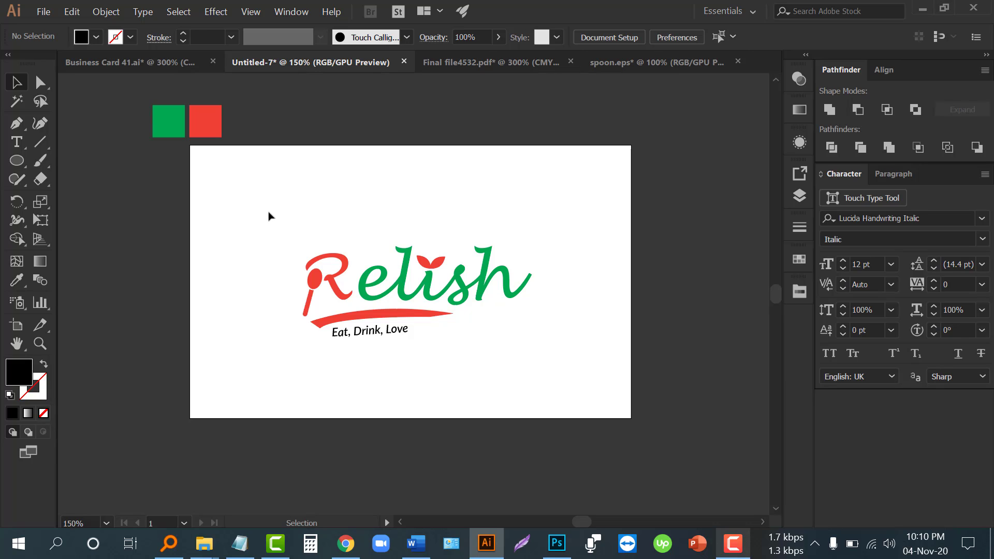
left_click_drag(267, 215, 605, 367)
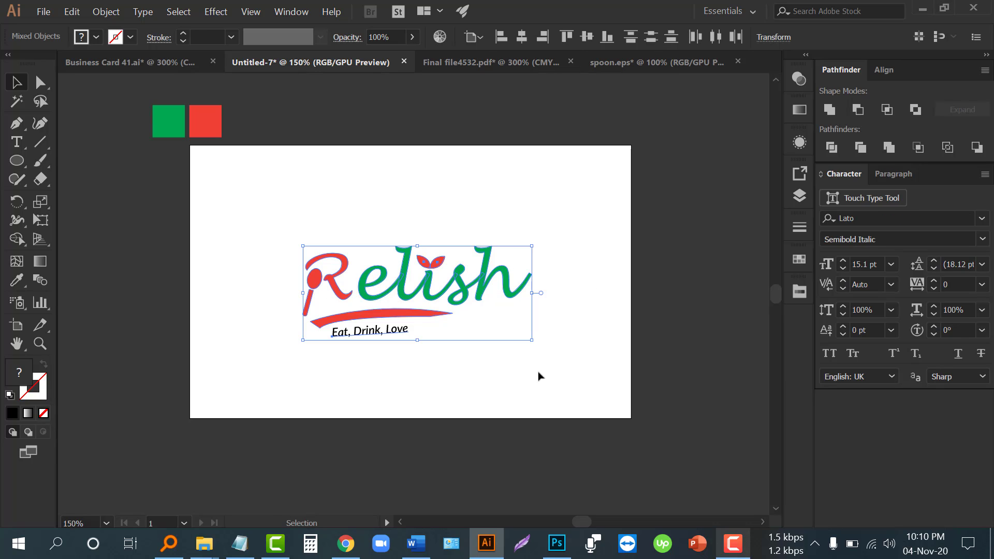
key("a")
key("v")
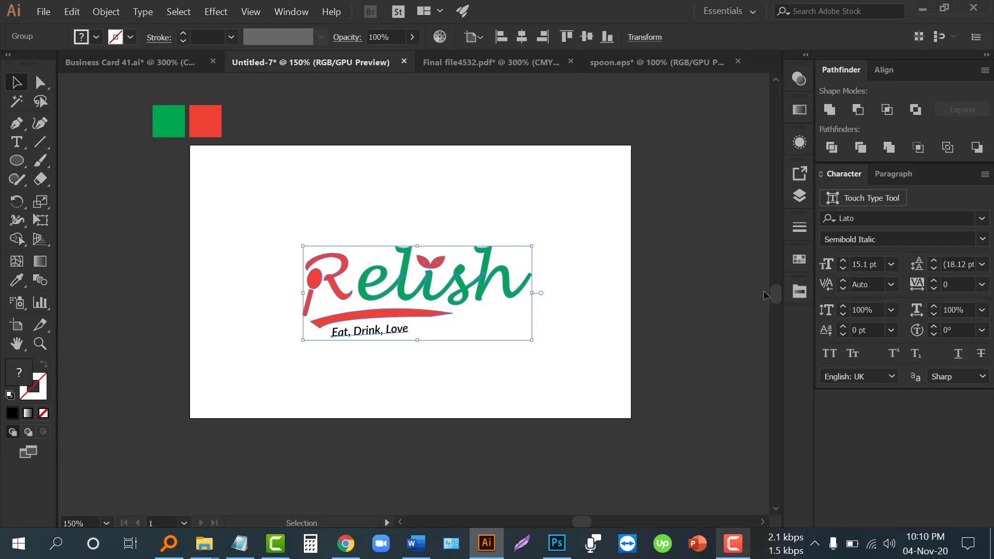
Centre the grouped logo horizontally and vertically on the artboard and enlarge it proportionally from its centre to about 1.5 times its size
left_click(882, 70)
left_click(859, 113)
left_click(952, 111)
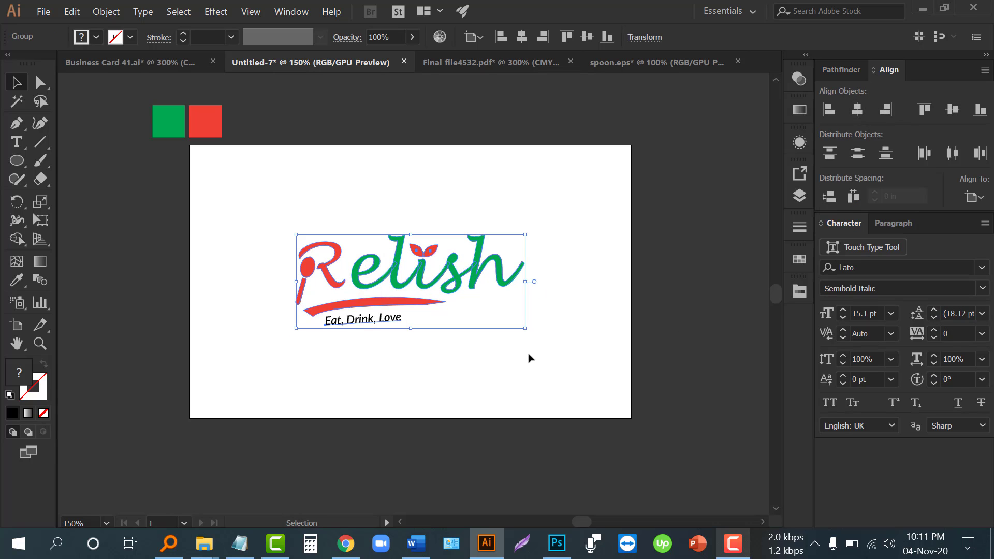
left_click_drag(525, 331, 589, 373)
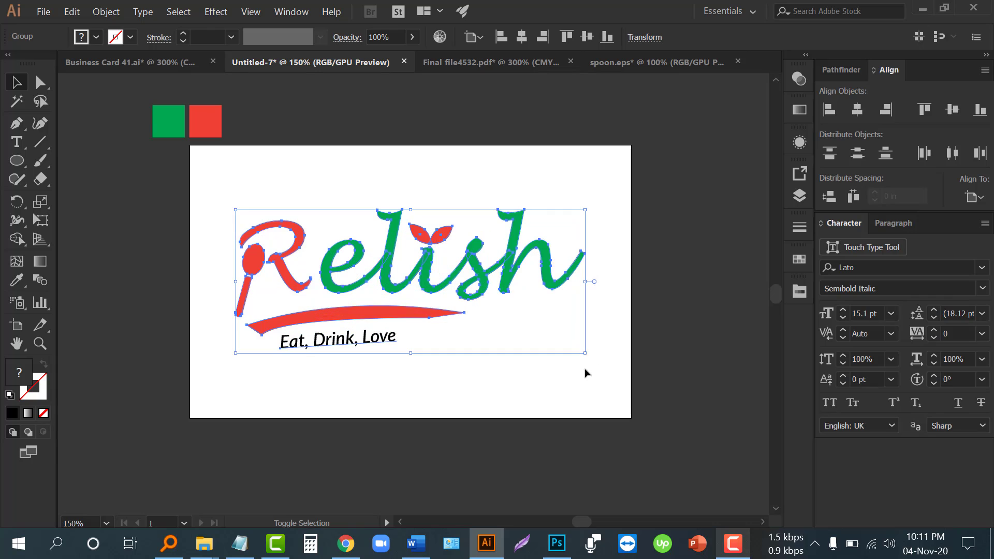
left_click(367, 368)
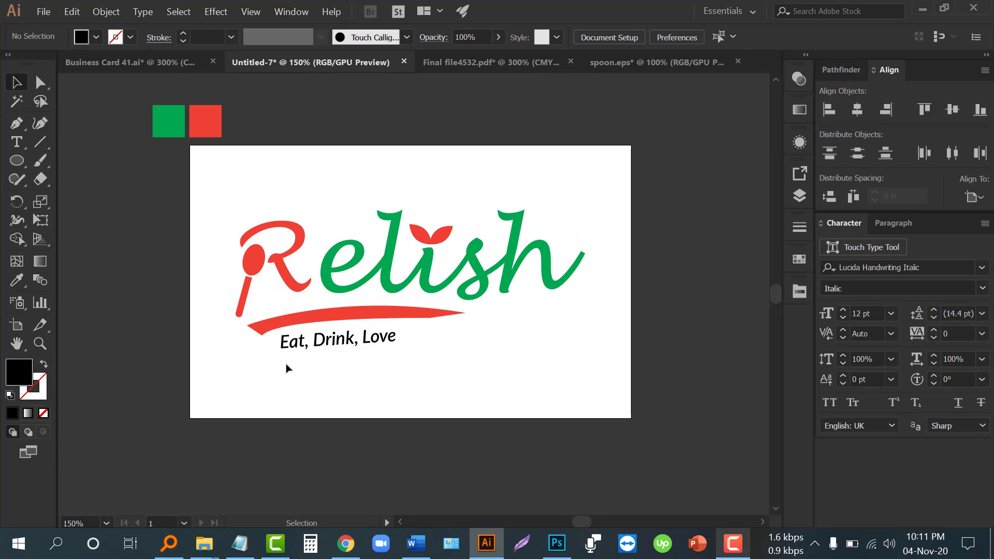
Duplicate the artboard together with its logo, placing the copy beside the original with the Artboard tool
scroll(225, 362, "down", 1)
left_click(16, 325)
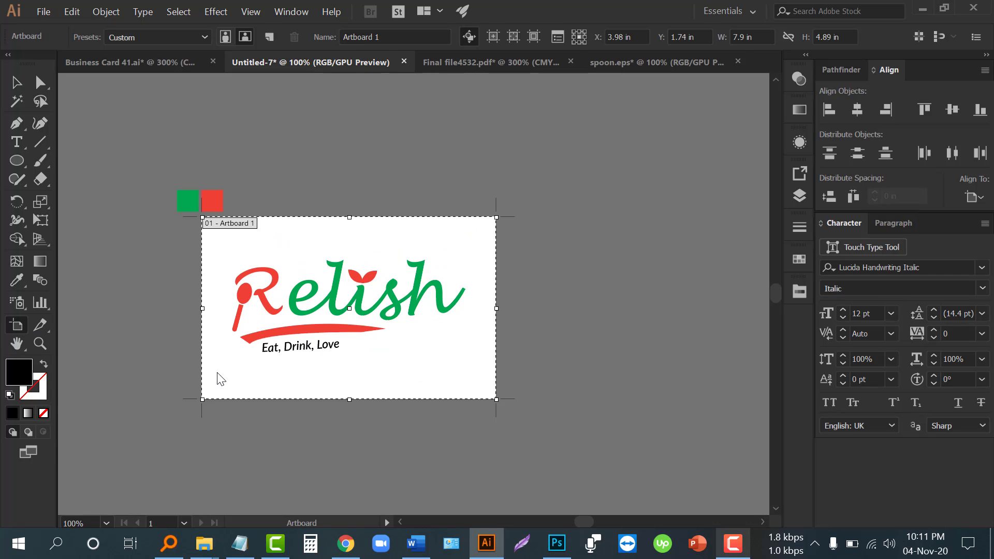
left_click_drag(290, 386, 397, 367)
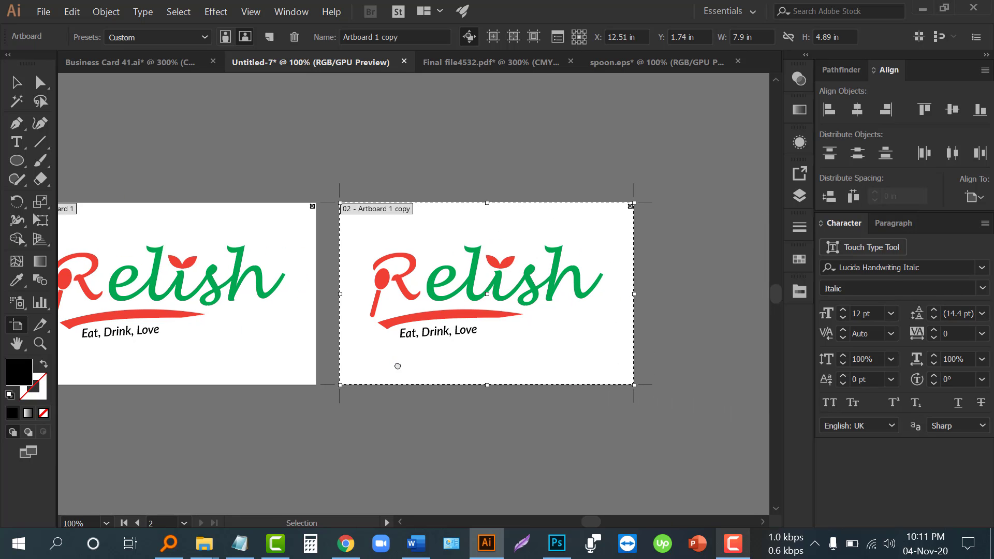
left_click(10, 87)
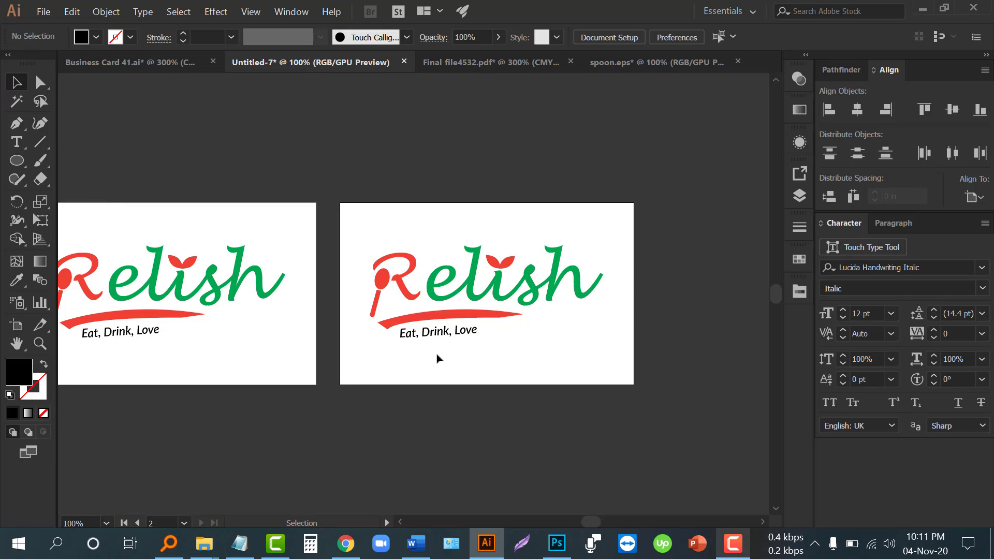
Ungroup the logo on the duplicated artboard and change its "Eat, Drink, Love" tagline fill to white
scroll(487, 360, "up", 1)
left_click(446, 336)
key("ctrl+shift+a")
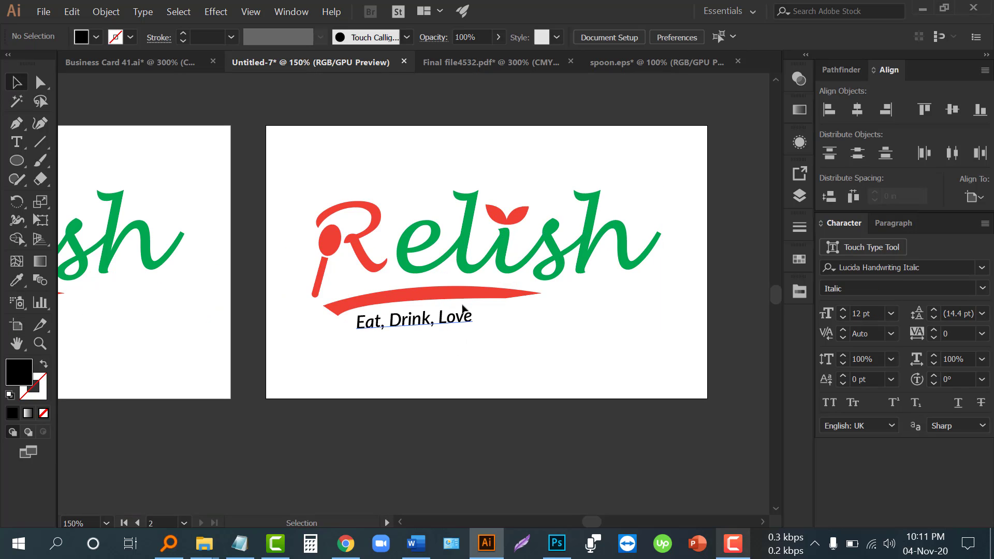
right_click(472, 267)
left_click(506, 380)
left_click(455, 321)
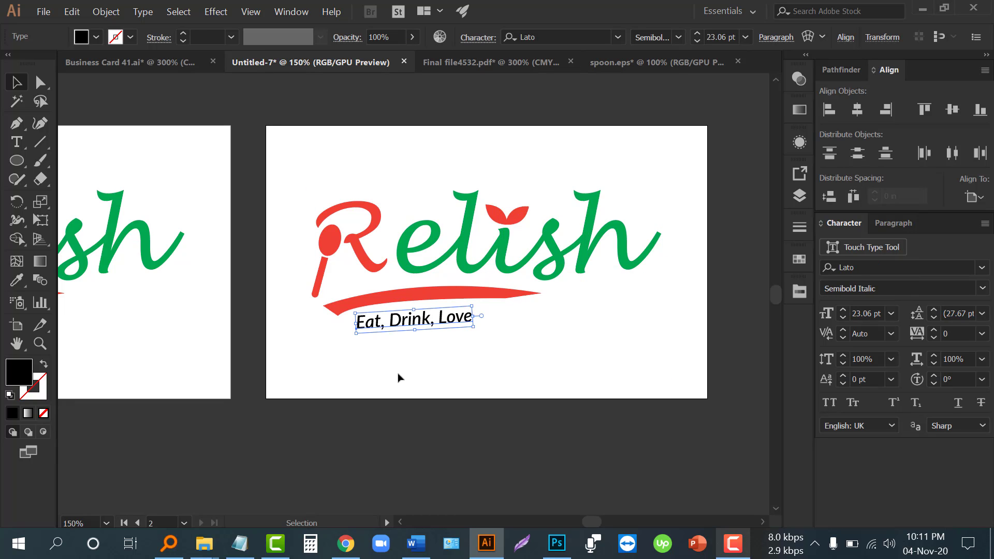
left_click(95, 37)
left_click(33, 64)
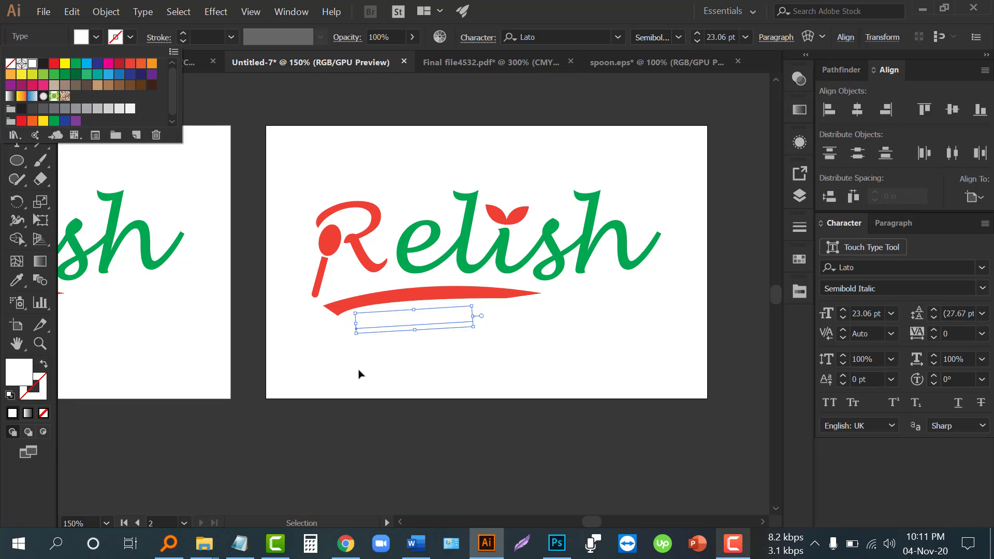
left_click(417, 349)
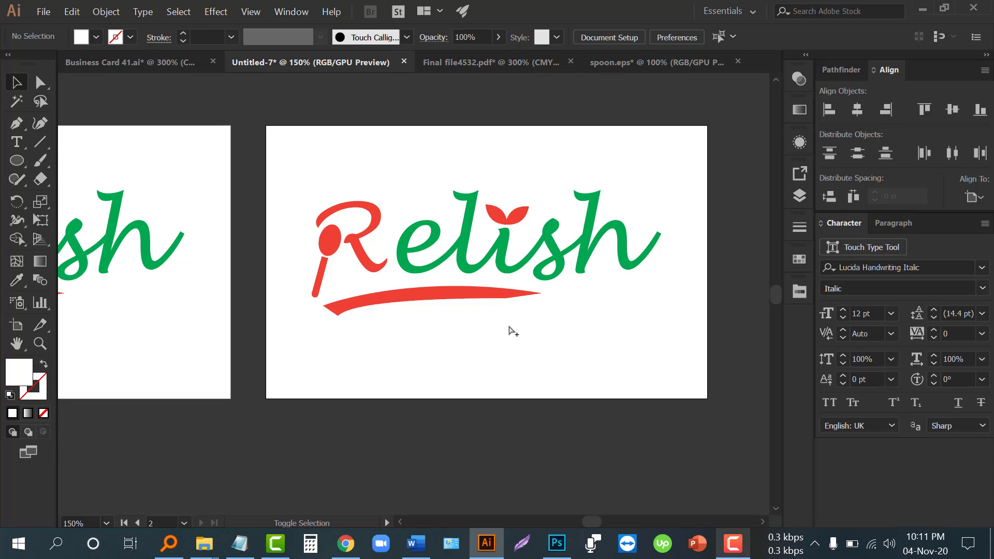
Set up a Save for Web export of the duplicated artboard as PNG-24 with transparency, 3333 px wide and 2062 px high
key("ctrl+alt+shift+s")
left_click(787, 67)
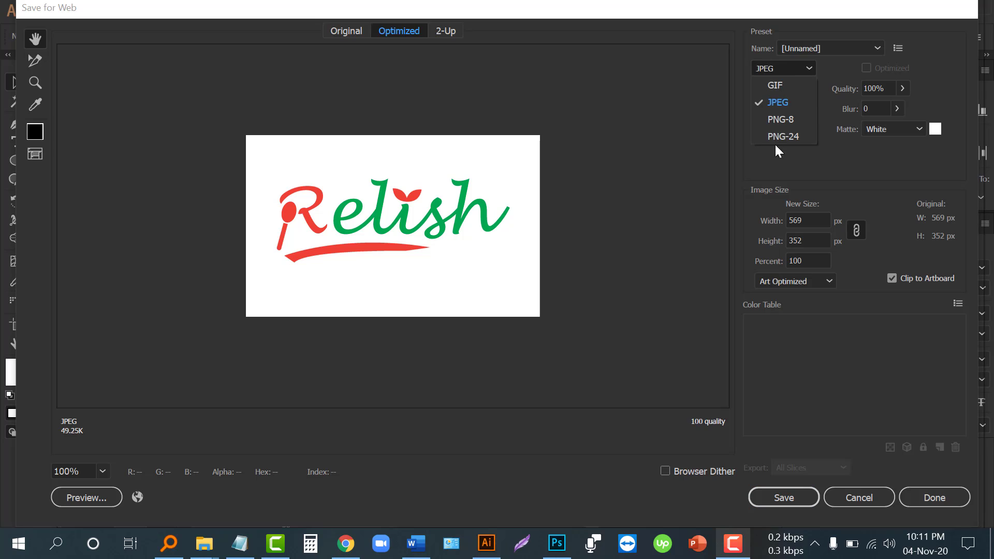
left_click(776, 134)
double_click(805, 218)
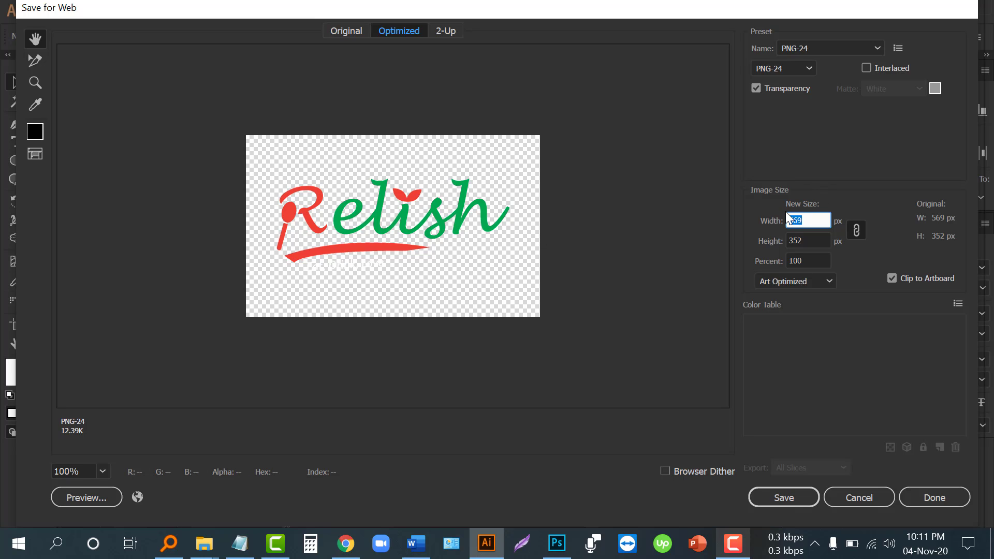
type("8000")
key("BackSpace")
double_click(800, 221)
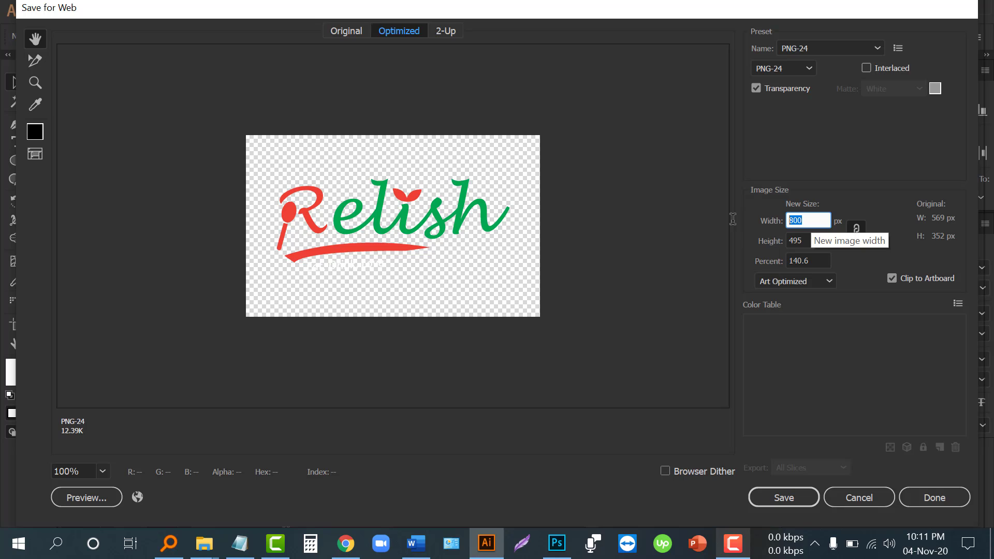
type("3333")
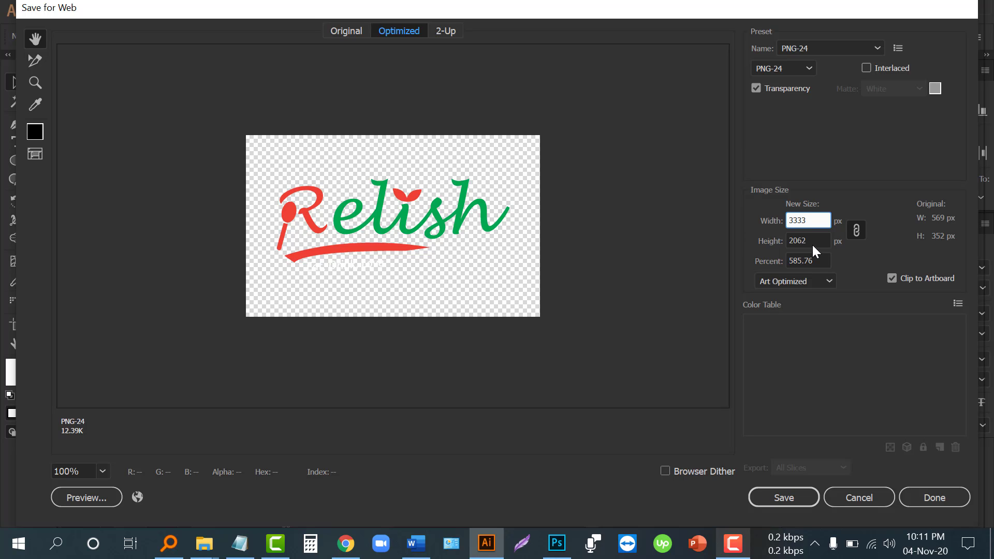
left_click(812, 242)
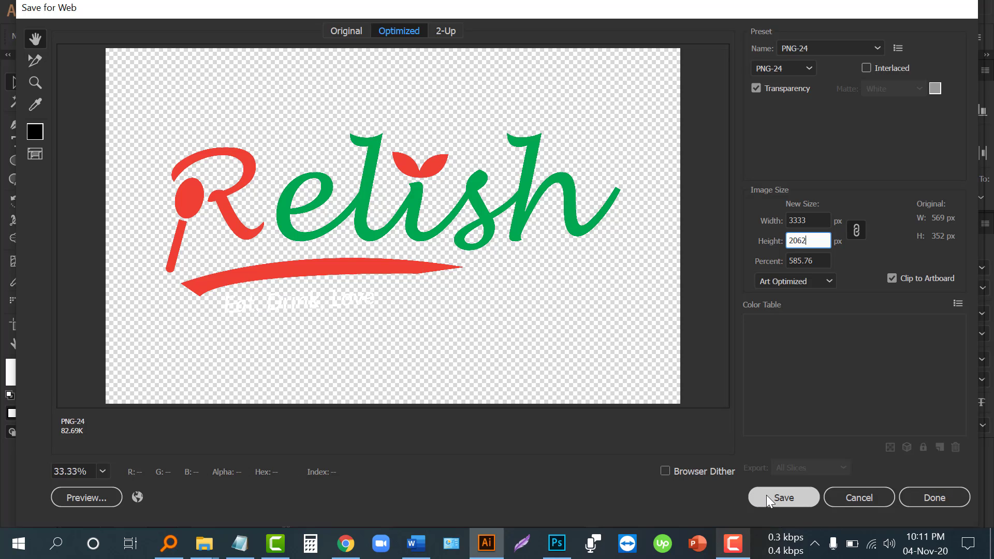
Save the optimized PNG export to the Desktop as logo.png
left_click(783, 498)
left_click(79, 146)
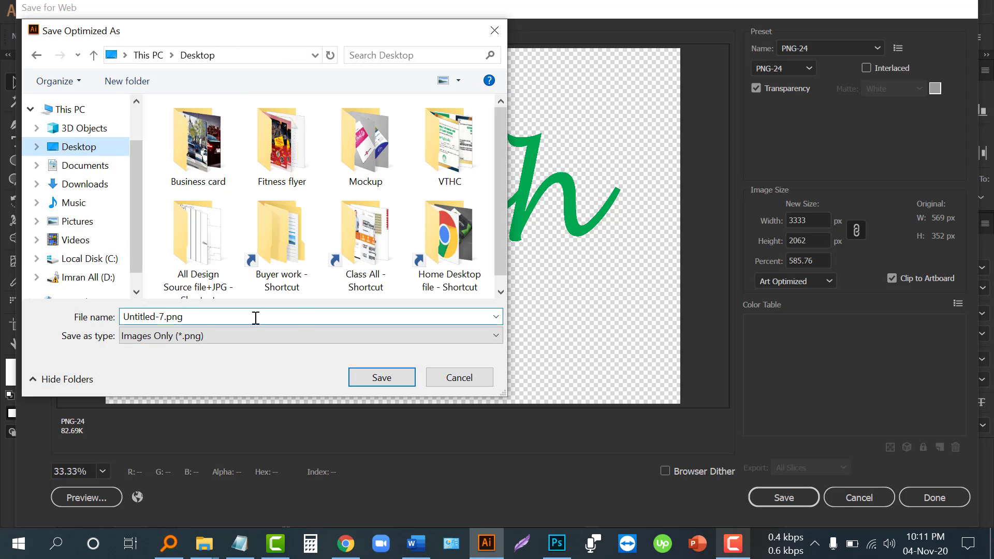
scroll(331, 234, "down", 1)
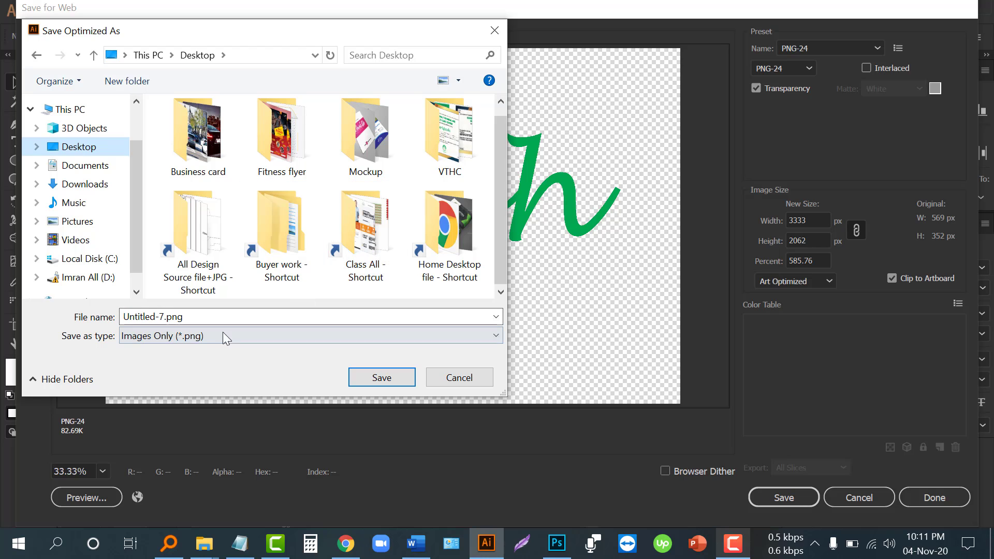
left_click(204, 318)
key("BackSpace")
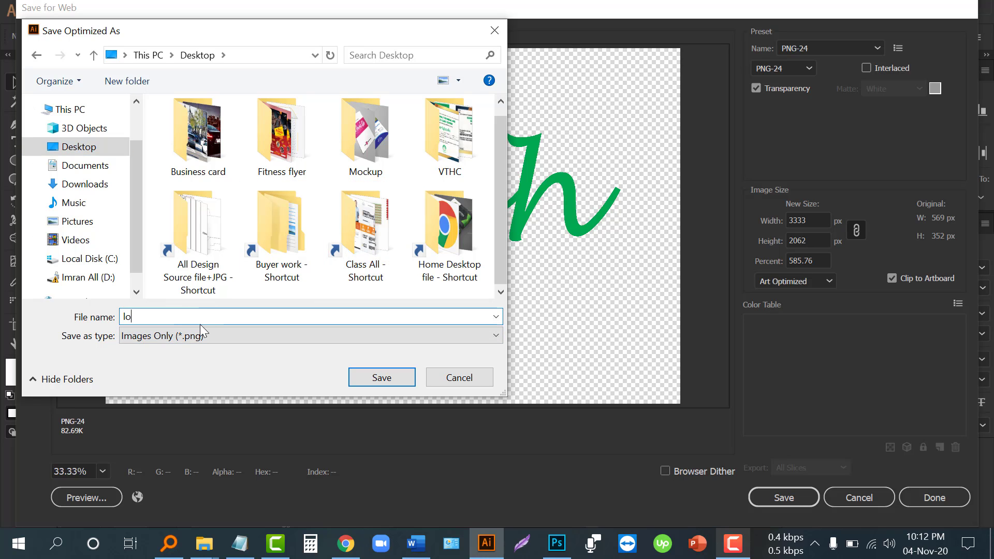
key("Return")
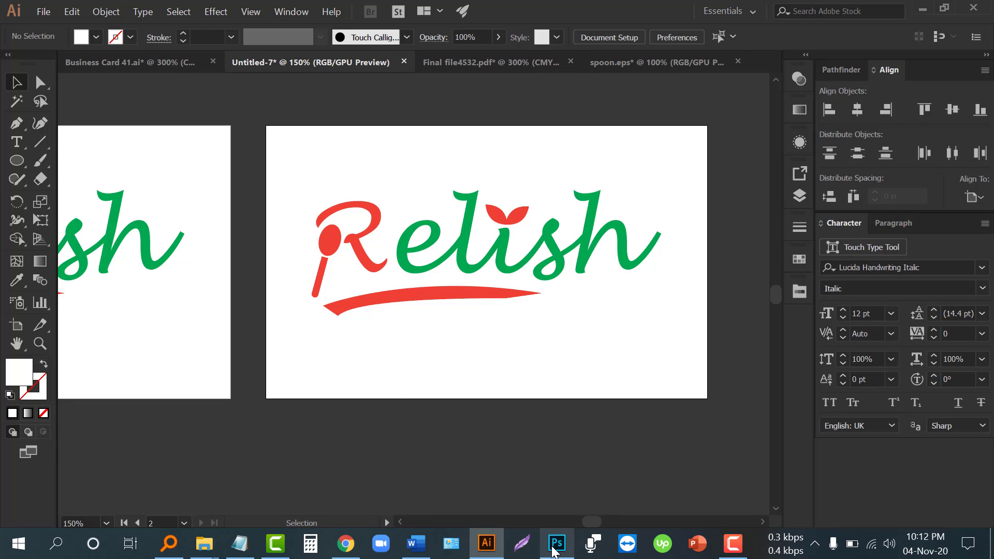
Switch to Photoshop, open the recent 1.psd mockup and open its PlaceHolder smart object for editing
left_click(554, 543)
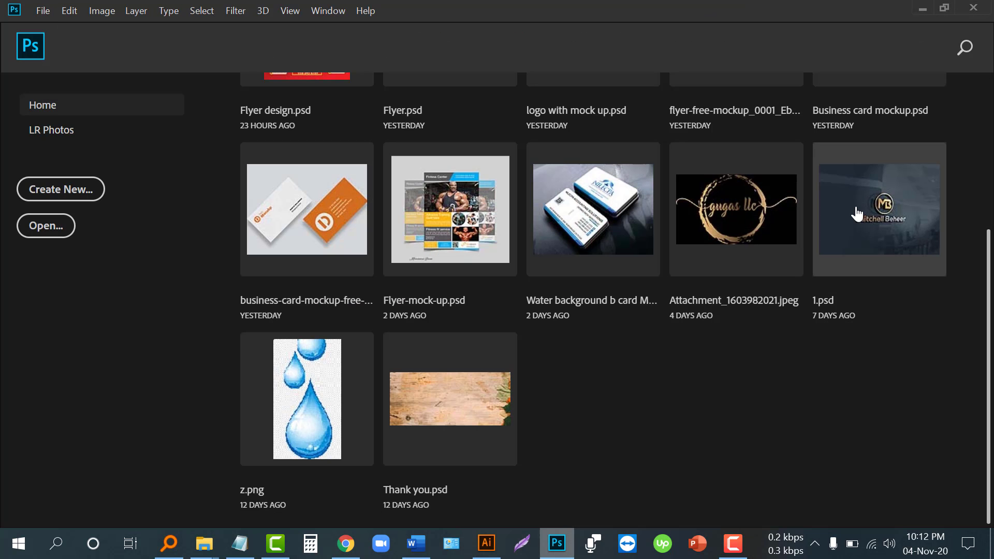
left_click(825, 218)
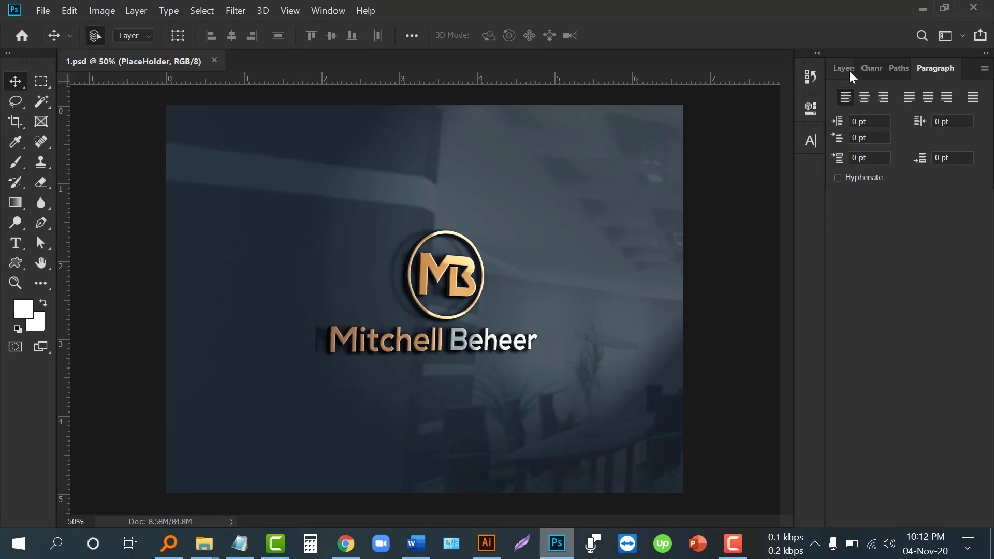
left_click(847, 70)
double_click(859, 193)
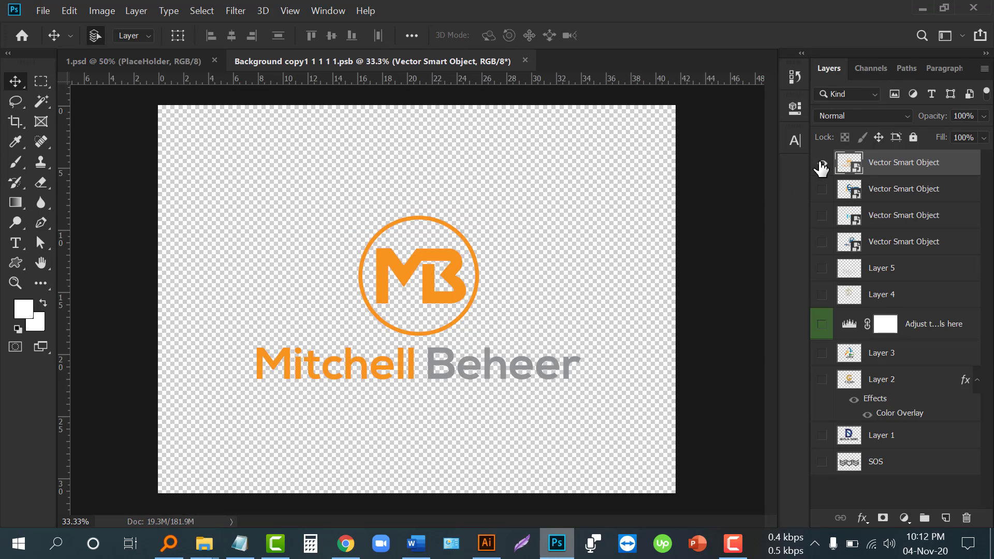
Replace the visible logo in the smart object by hiding the topmost Vector Smart Object layer and placing logo.png from the desktop, and save it
left_click(822, 164)
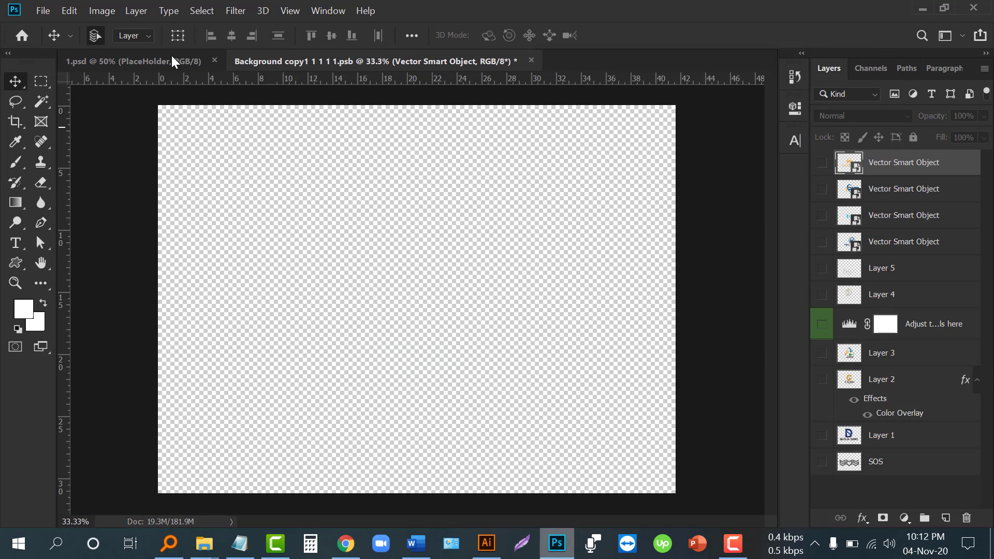
left_click(923, 9)
left_click_drag(24, 313, 59, 303)
double_click(59, 303)
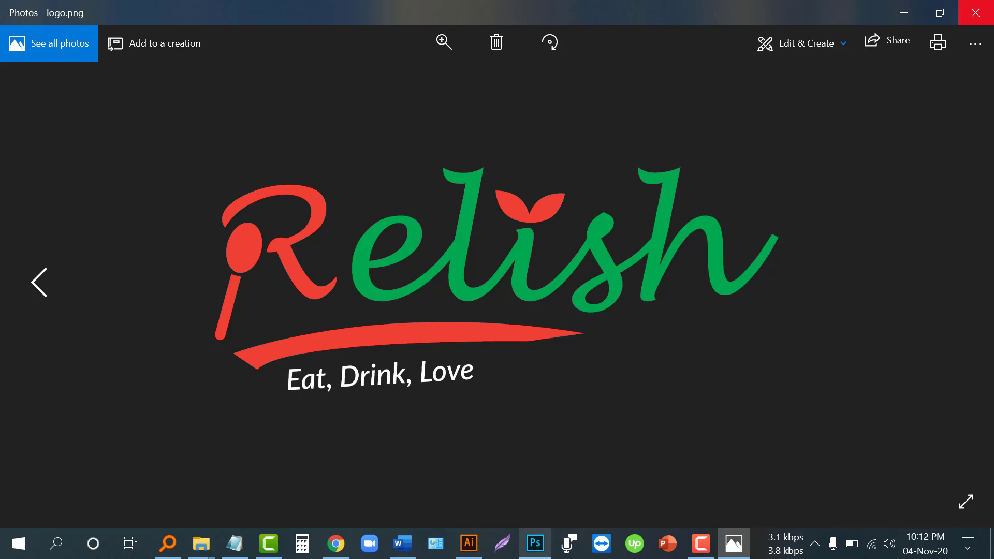
left_click(976, 13)
left_click_drag(82, 310, 419, 362)
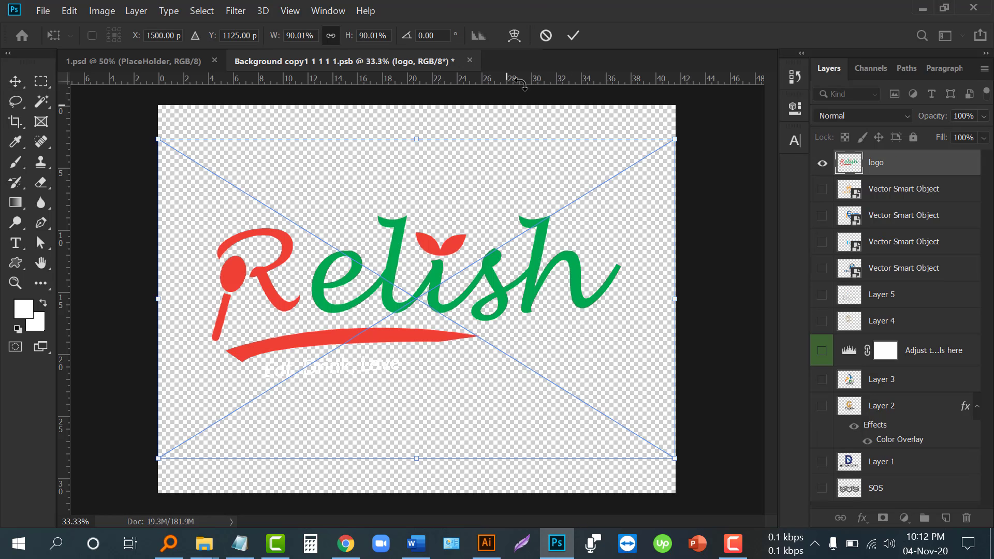
left_click(574, 35)
key("ctrl+s")
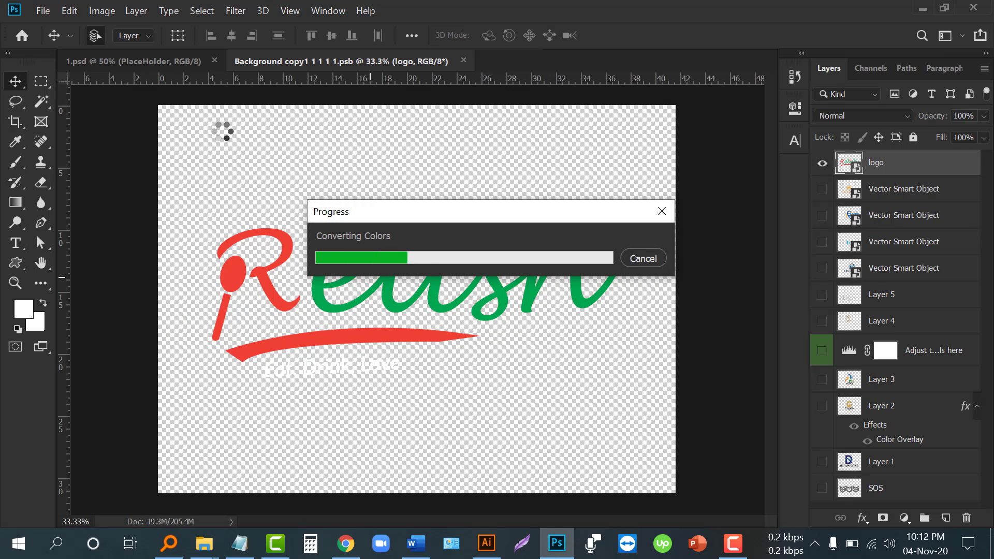
Return to the 1.psd mockup and hide the reflection layer inside the Logo group
left_click(173, 65)
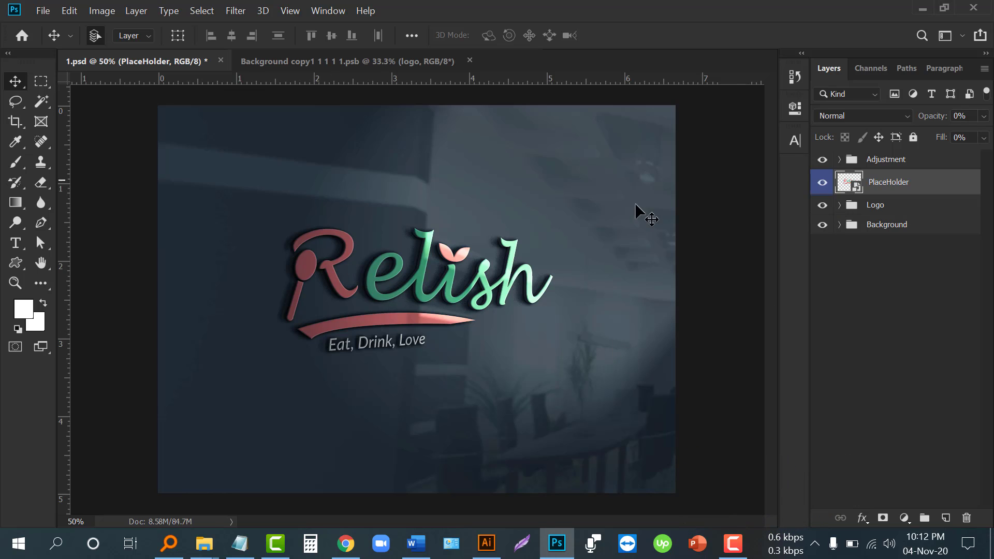
left_click(839, 160)
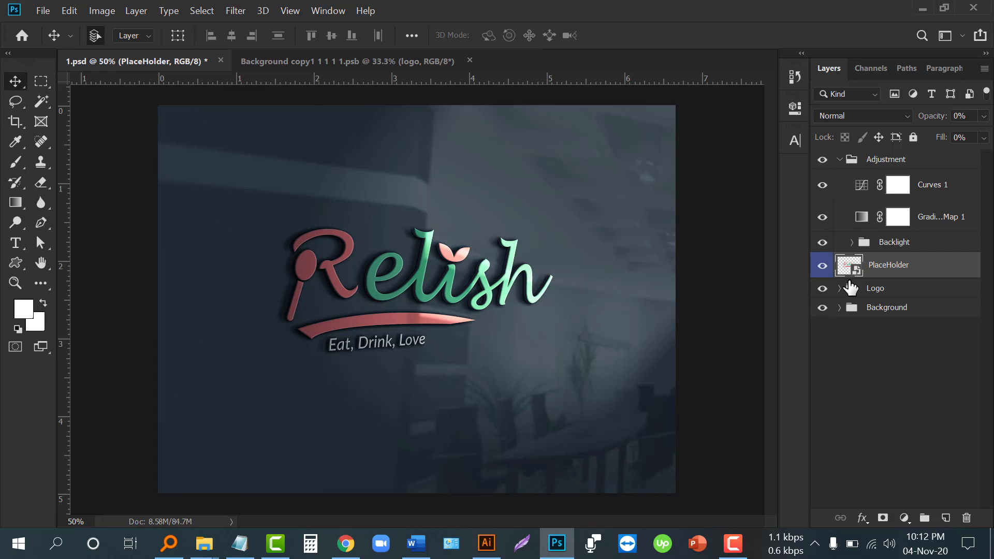
left_click(839, 289)
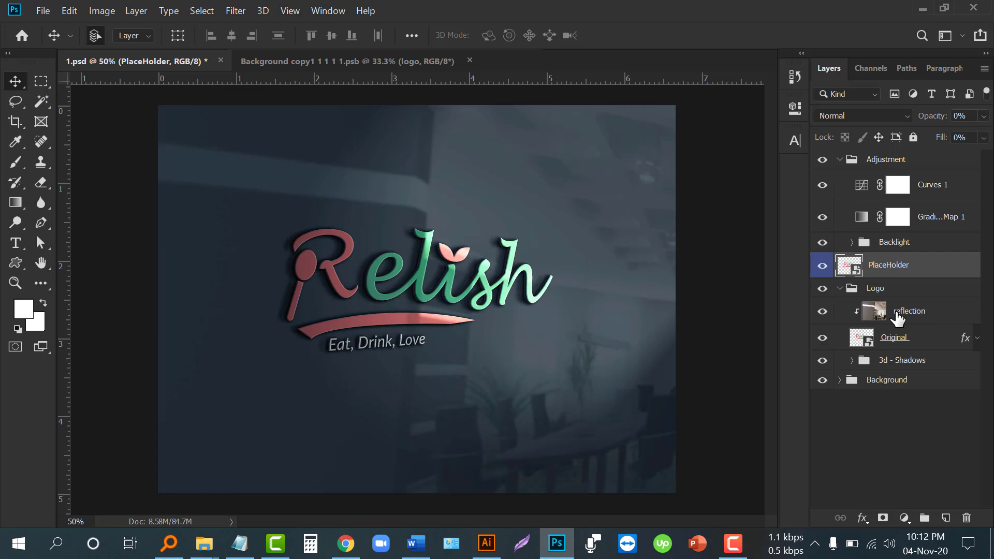
left_click(822, 312)
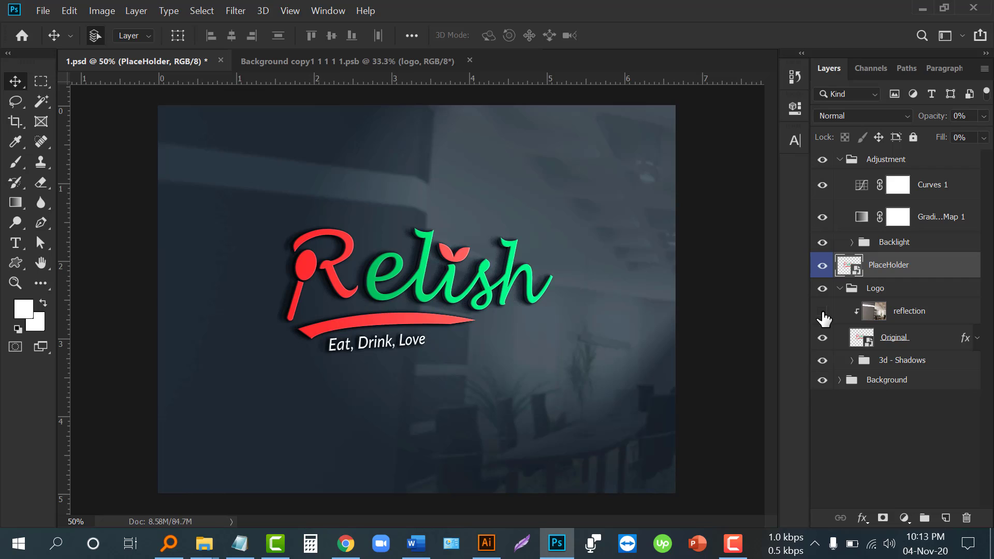